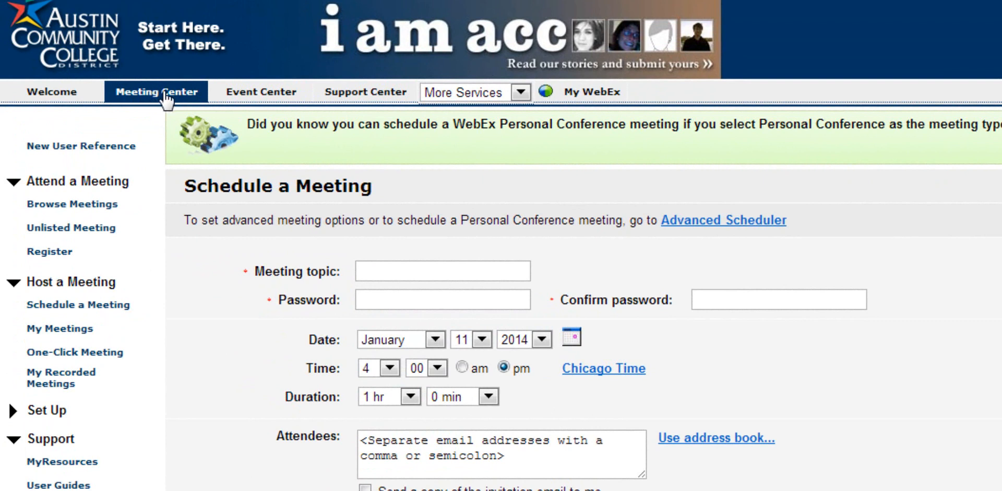
left_click(256, 98)
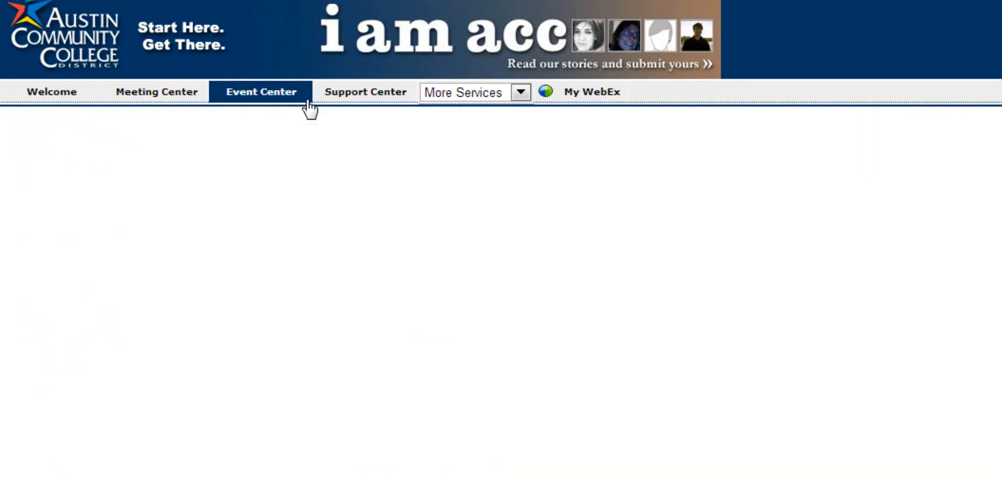
left_click(371, 98)
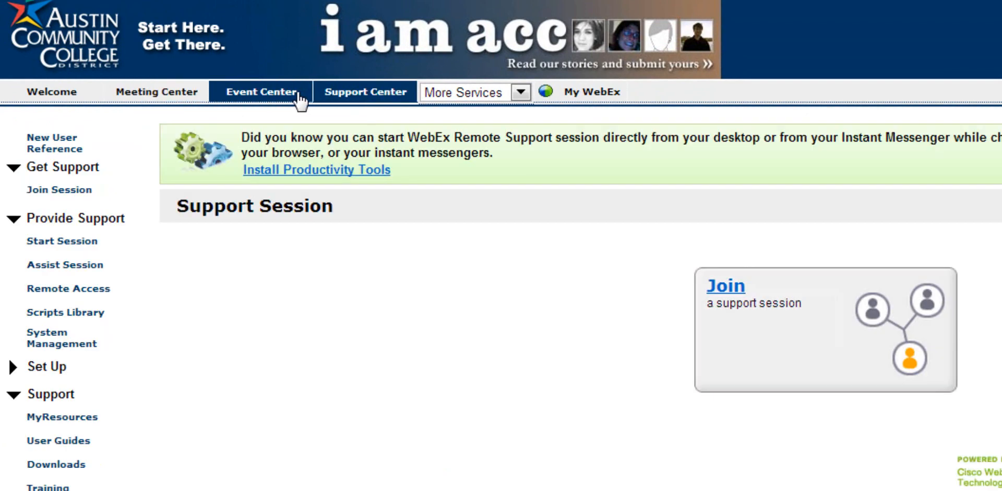
left_click(300, 98)
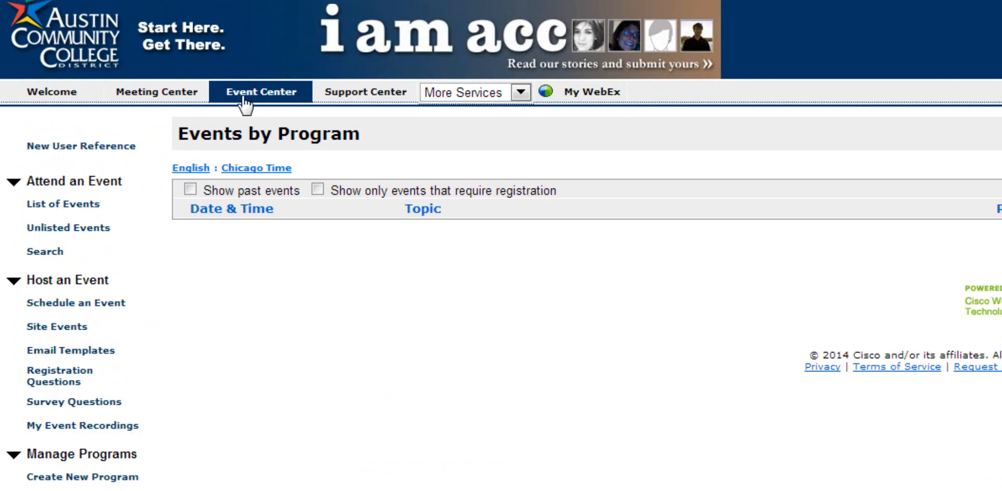
left_click(186, 94)
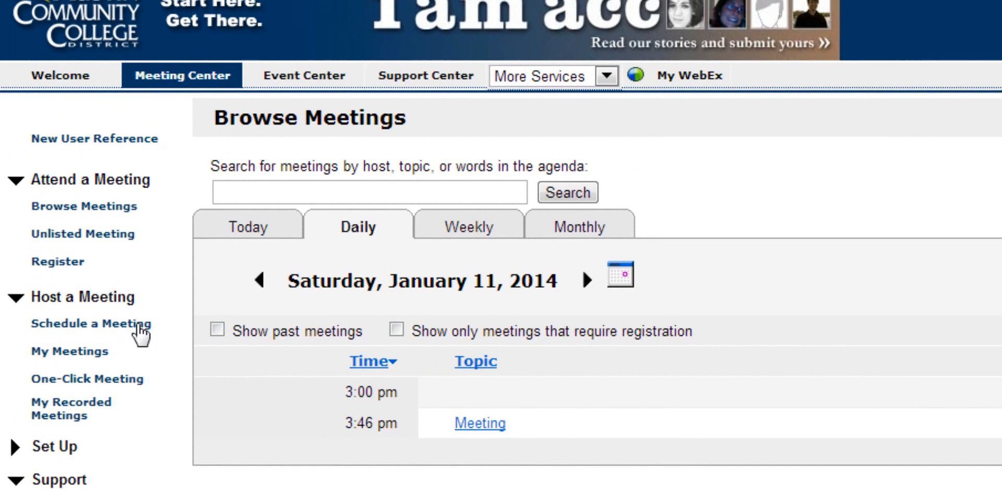
left_click(161, 281)
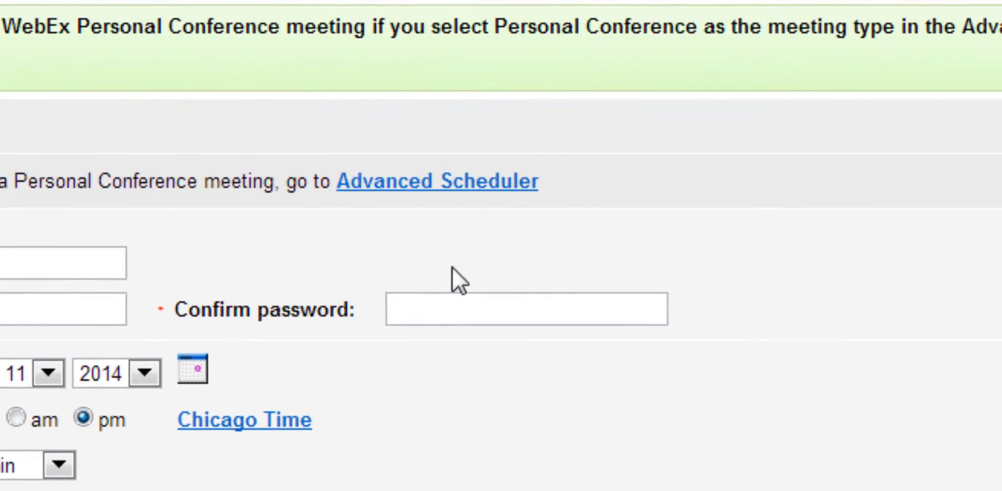
Step: Start an advanced-scheduled meeting with the topic 'Team Meeting'
left_click(524, 189)
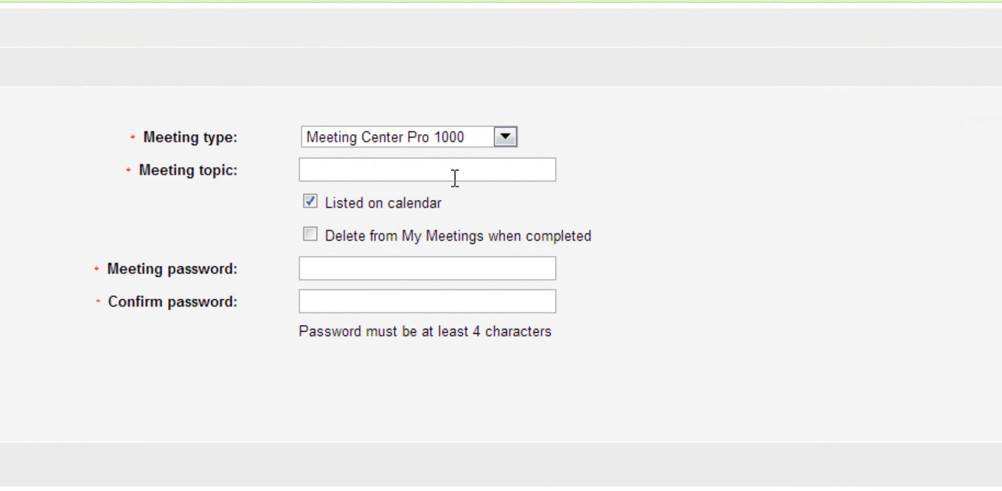
left_click(437, 180)
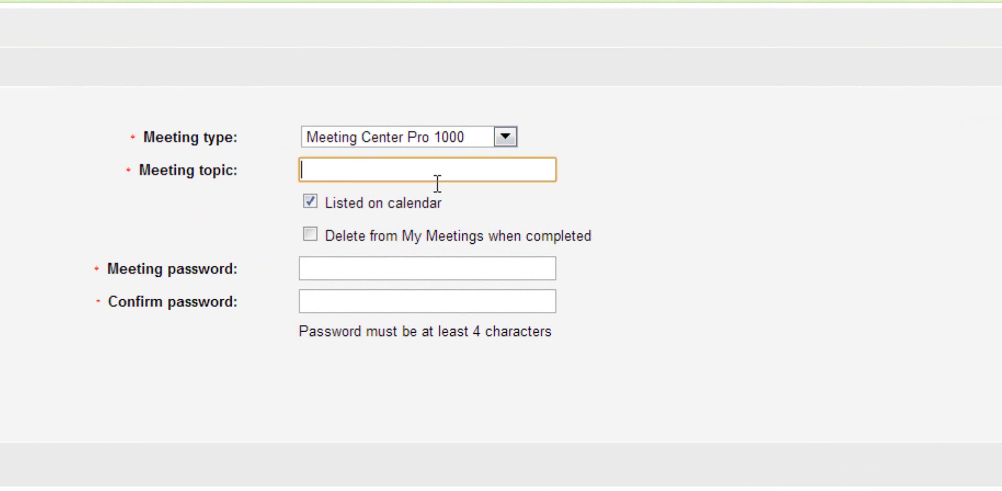
type("Team Meeting")
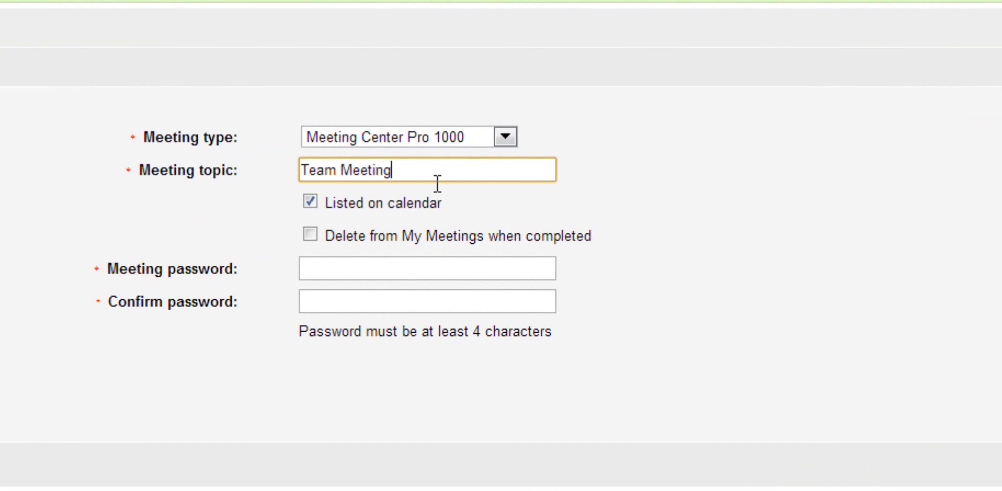
Step: Enter a meeting password and type it again in Confirm password
left_click(431, 279)
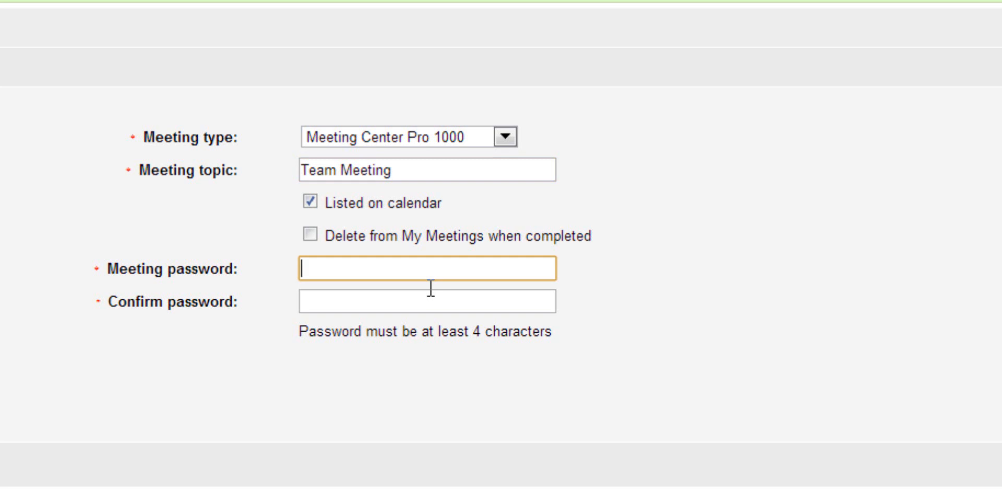
type("pass")
left_click(377, 317)
type("pas")
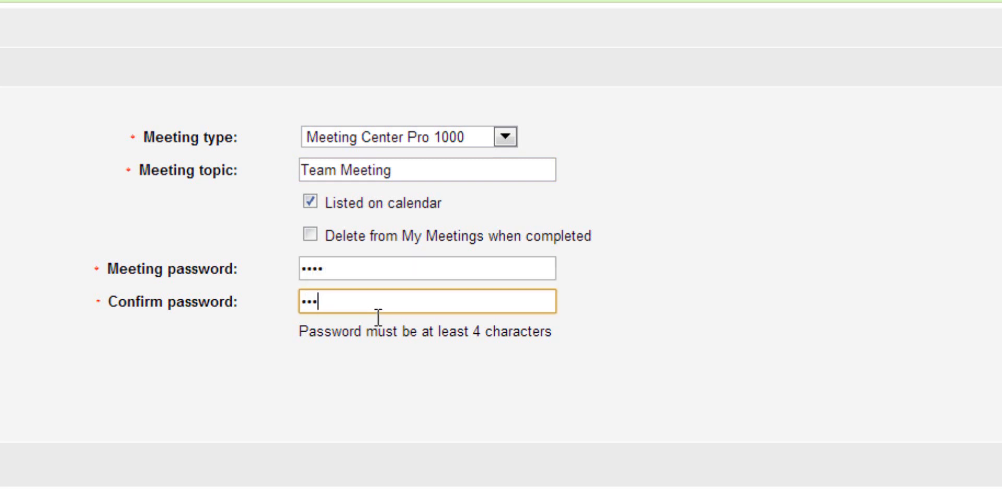
type("s")
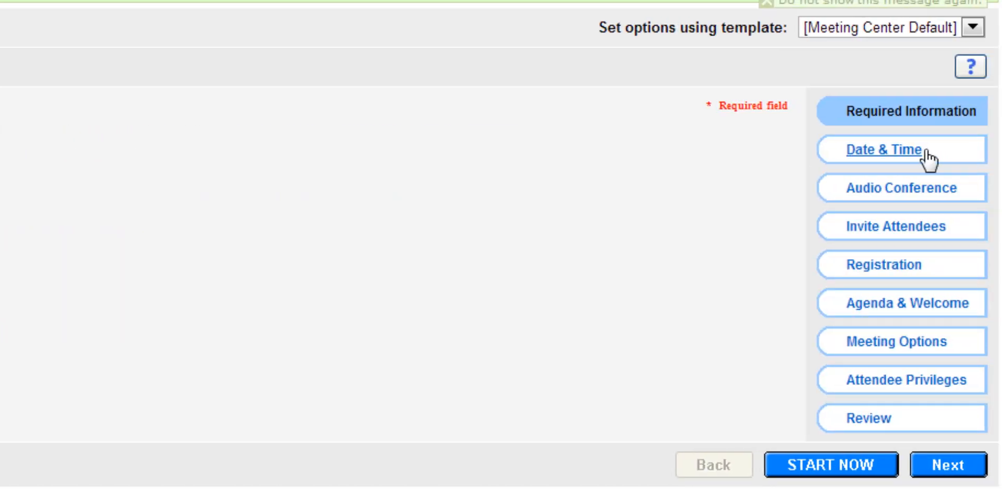
Step: Set the meeting to start on January 12, 2014 at 9:00 am
left_click(916, 152)
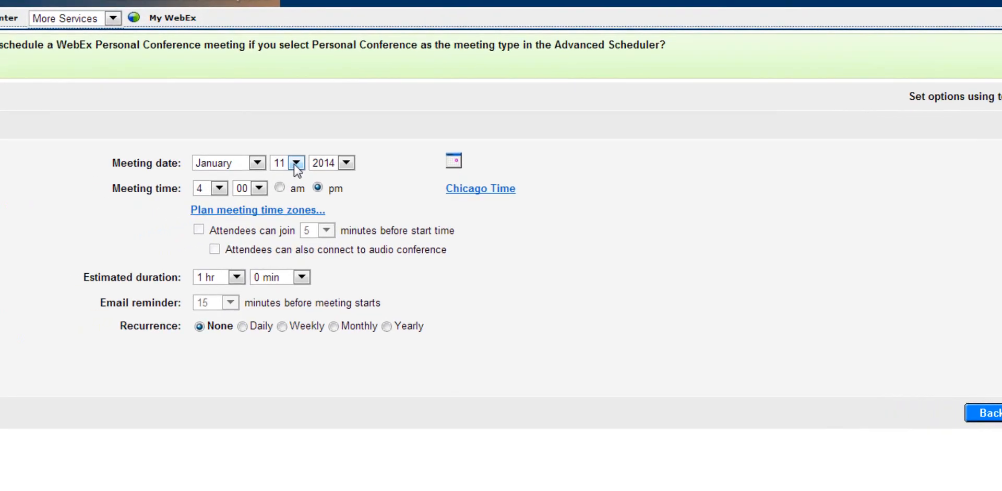
left_click(204, 190)
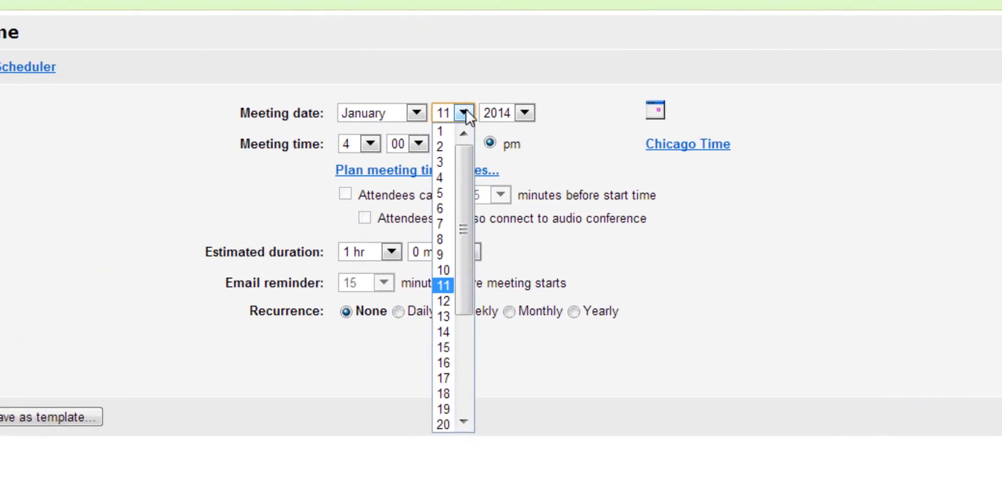
left_click(452, 300)
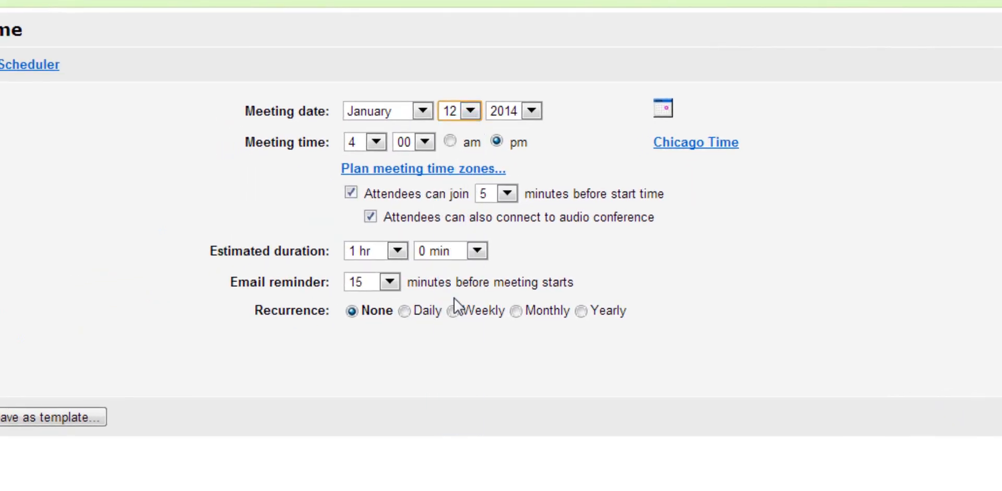
left_click(377, 142)
left_click(360, 301)
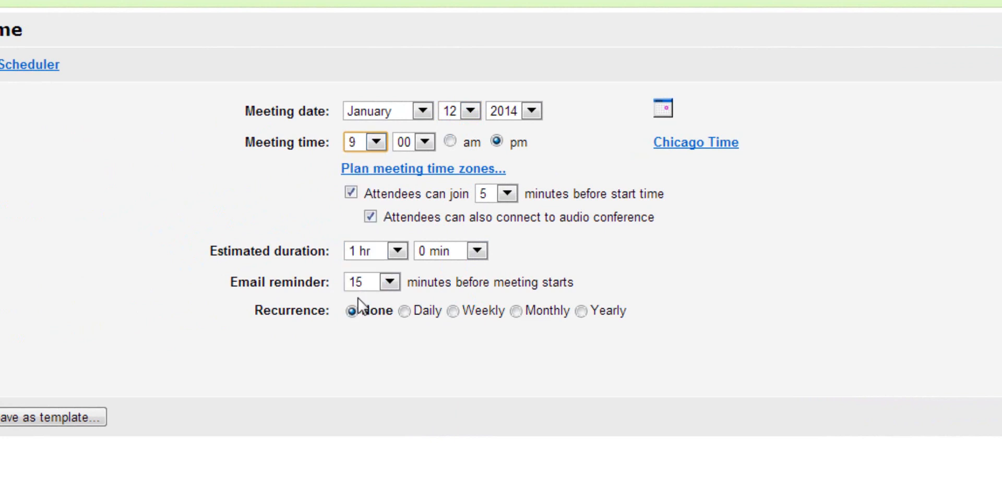
left_click(450, 140)
Step: Let attendees join 15 minutes early and set the email reminder to none
left_click(508, 193)
left_click(496, 258)
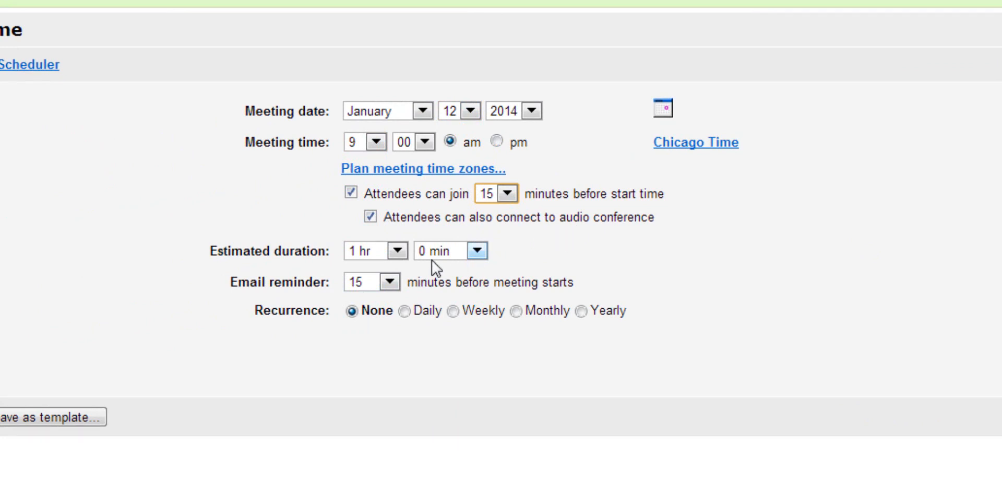
left_click(389, 282)
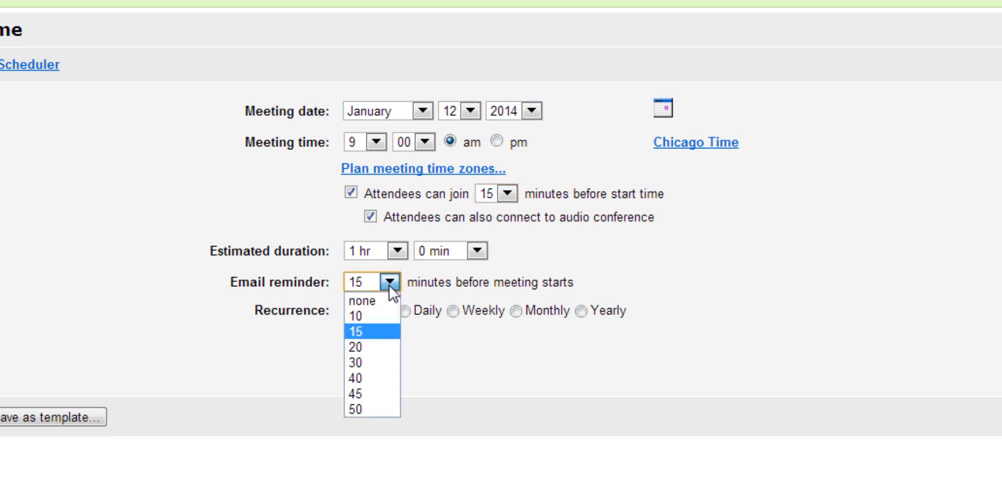
left_click(376, 297)
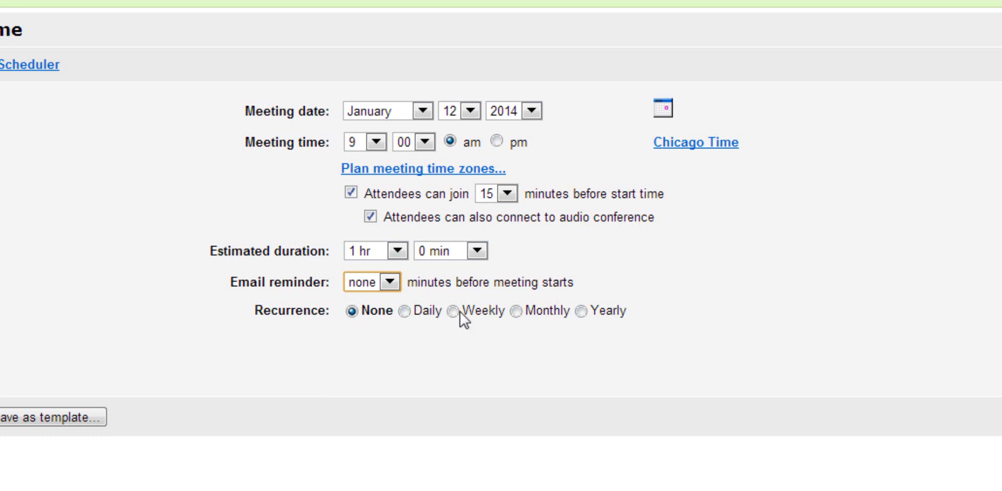
left_click(391, 283)
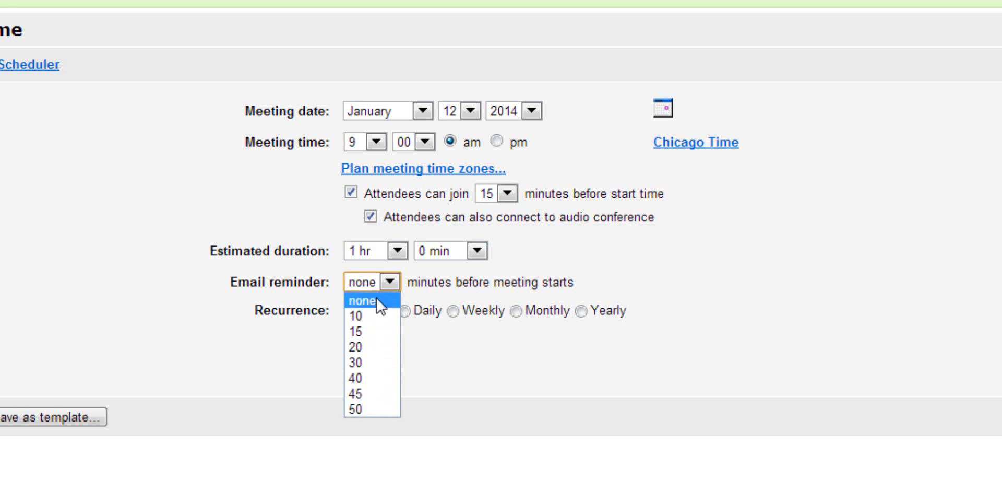
left_click(377, 299)
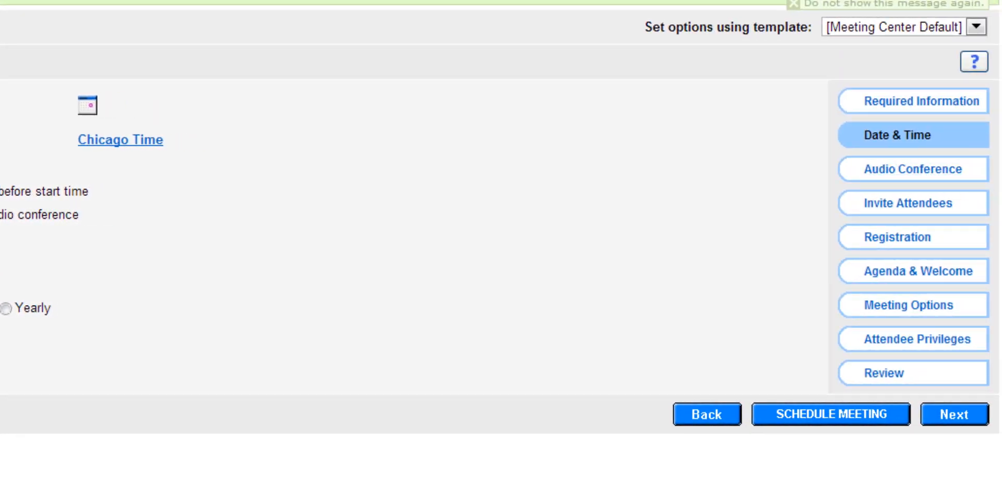
Step: Try VoIP Only as the audio conference type, then switch back to WebEx Audio
left_click(933, 176)
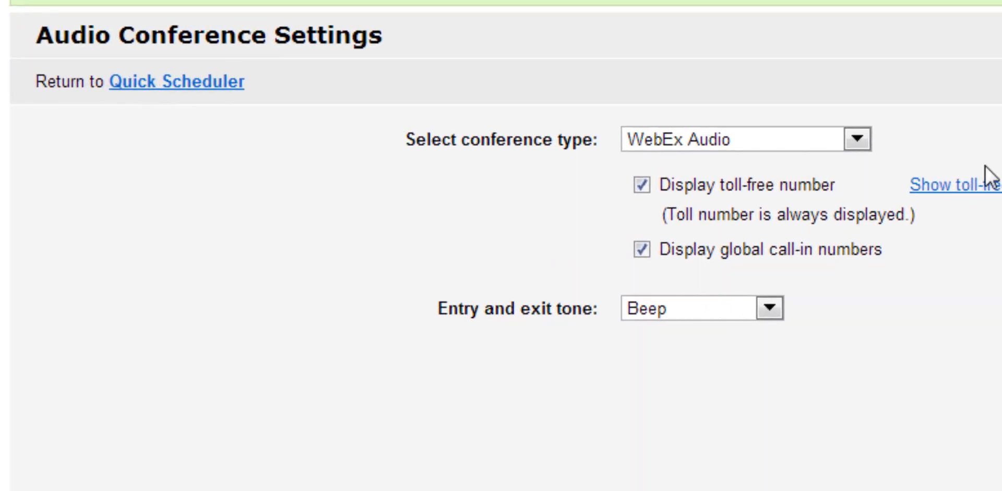
left_click(865, 137)
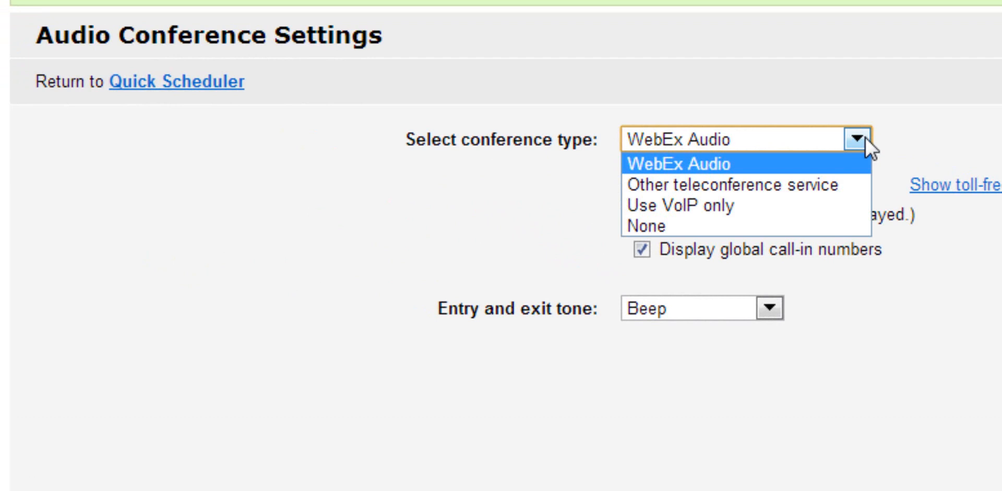
left_click(723, 209)
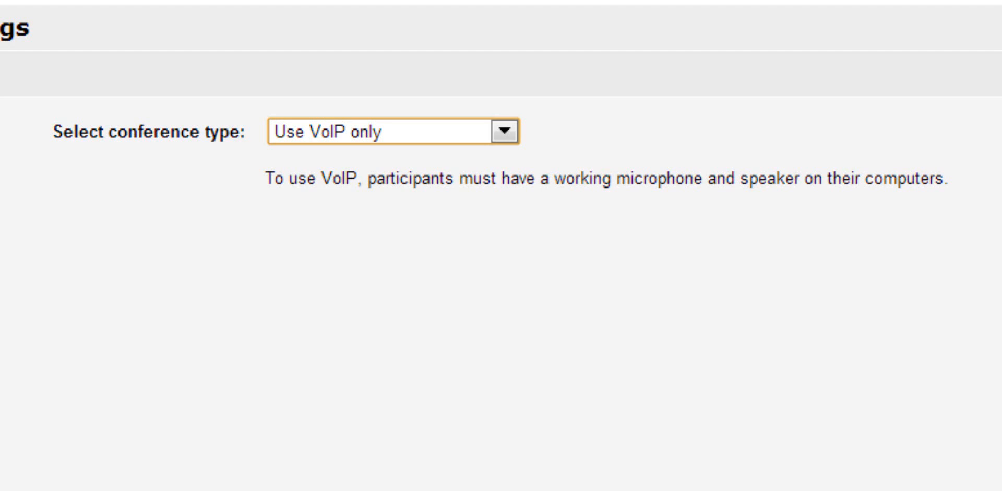
left_click(507, 133)
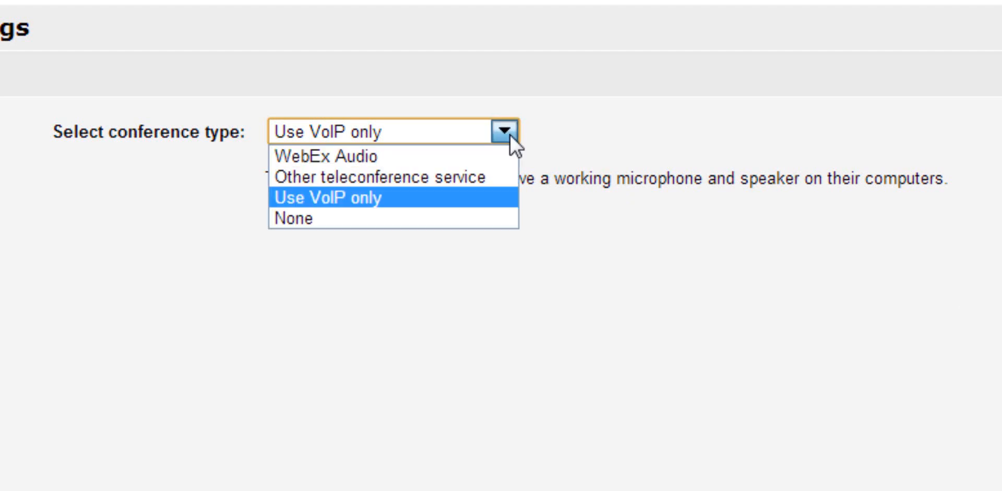
left_click(437, 154)
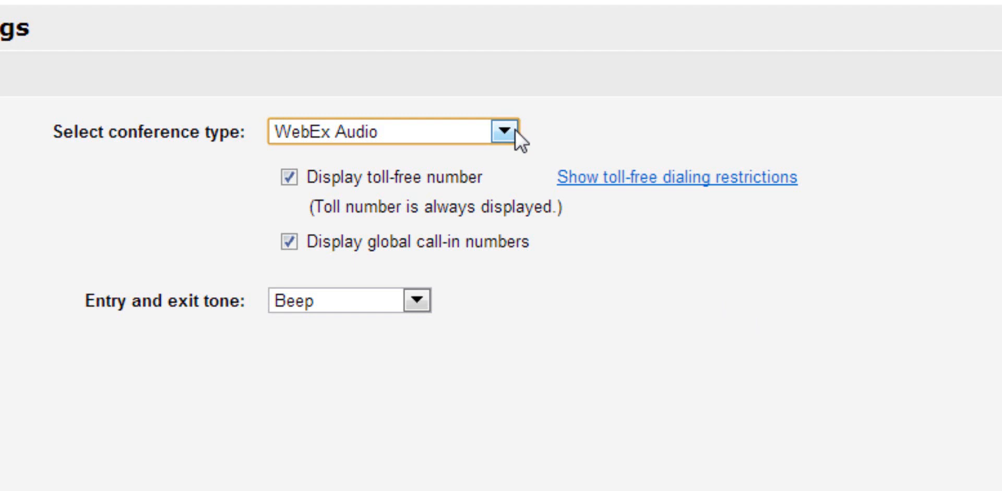
Step: Set the entry and exit tone to No Tone
left_click(416, 300)
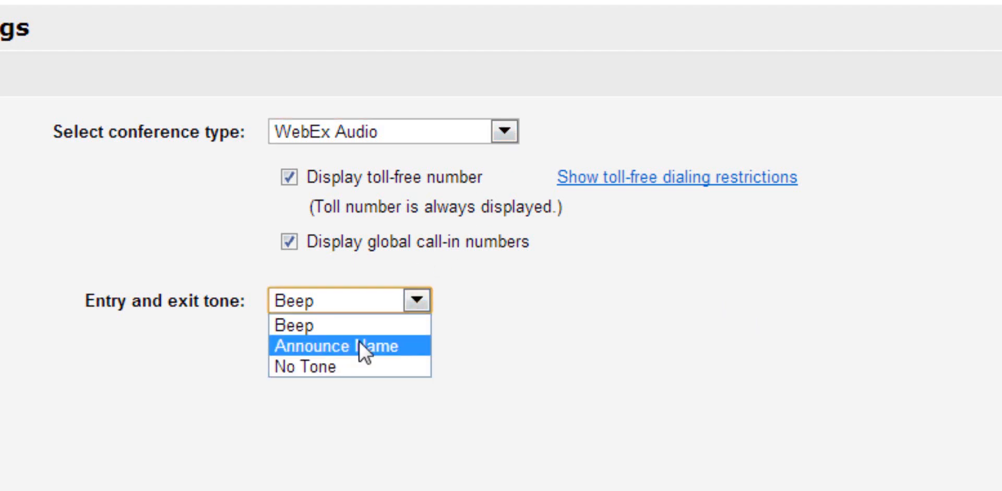
left_click(346, 365)
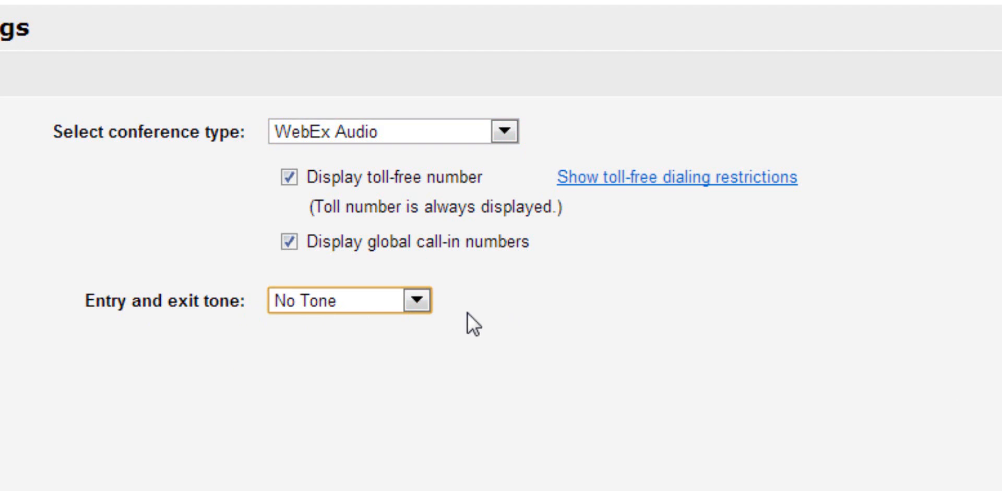
left_click(425, 302)
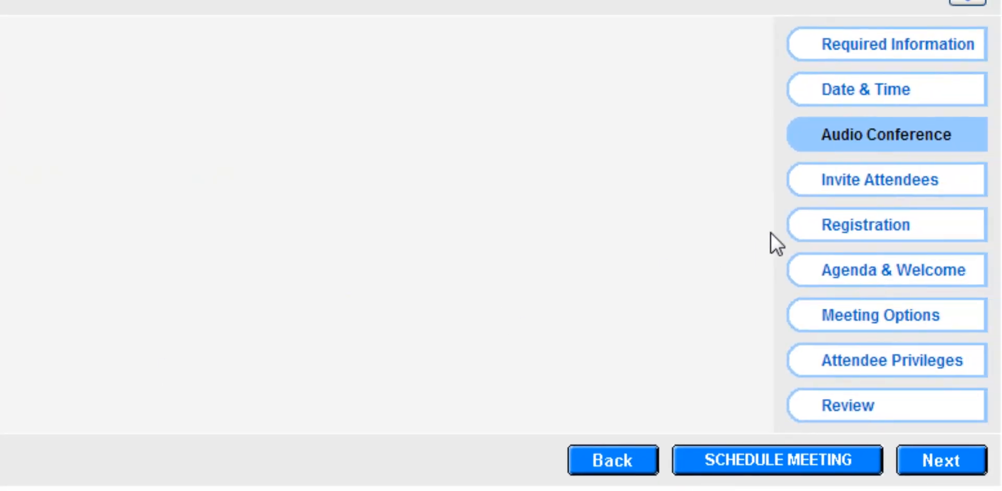
Step: Enter the attendee's e-mail address in the Attendees box on Invite Attendees
left_click(856, 182)
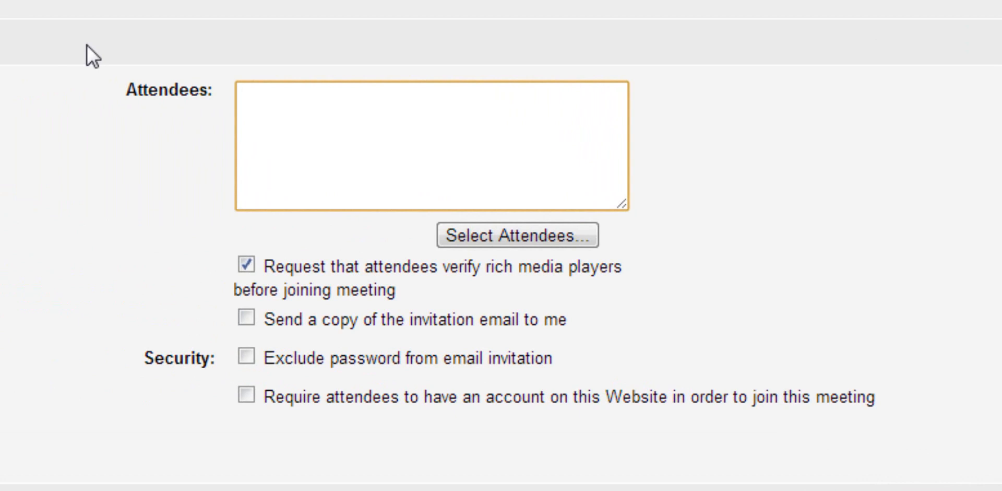
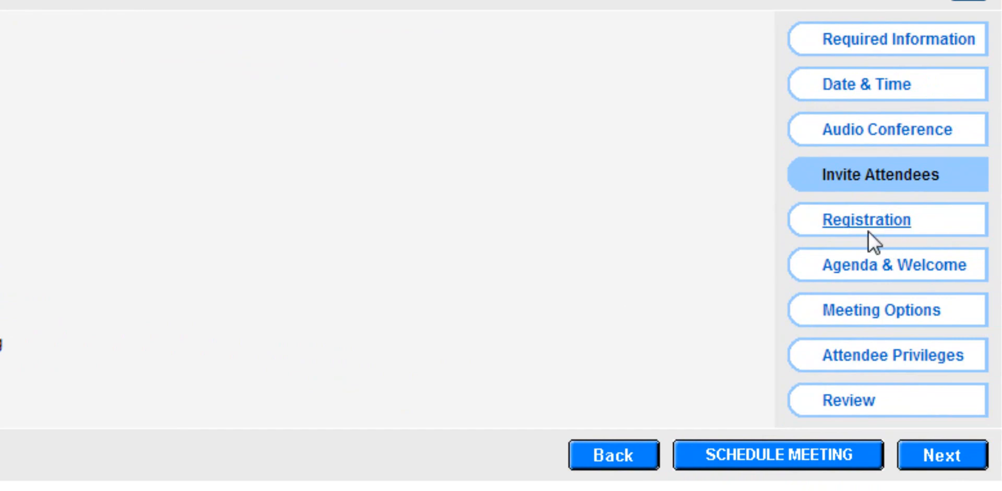
Step: Show the Registration step, leaving registration set to None
left_click(834, 221)
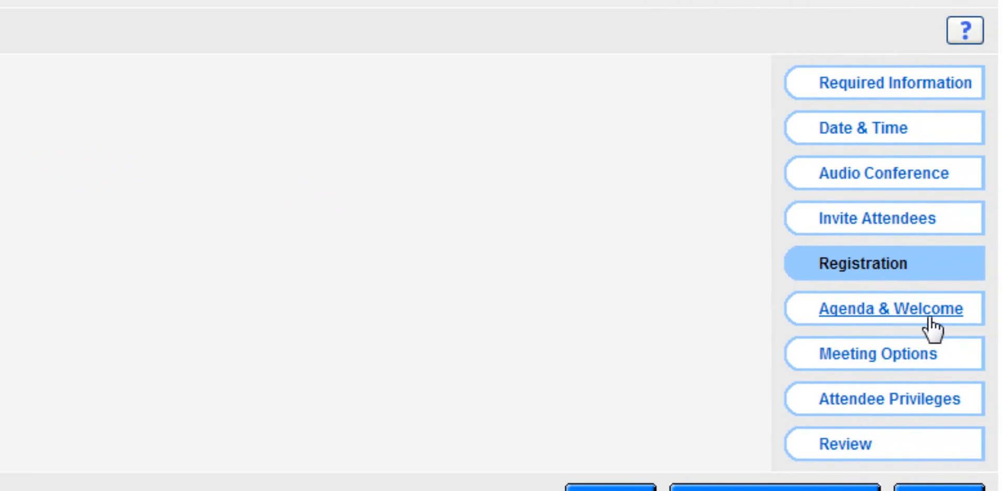
Step: Type 'team meeting' as the agenda on the Agenda & Welcome step
left_click(947, 314)
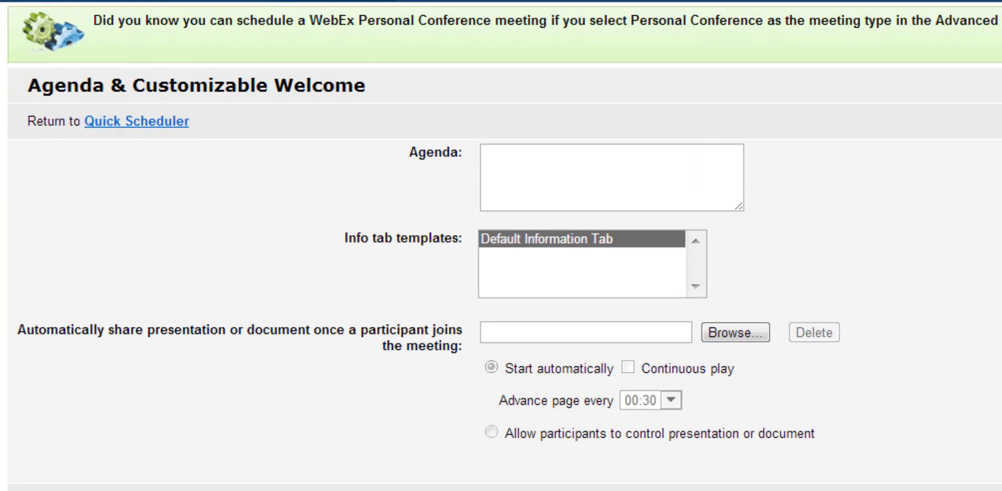
left_click(595, 168)
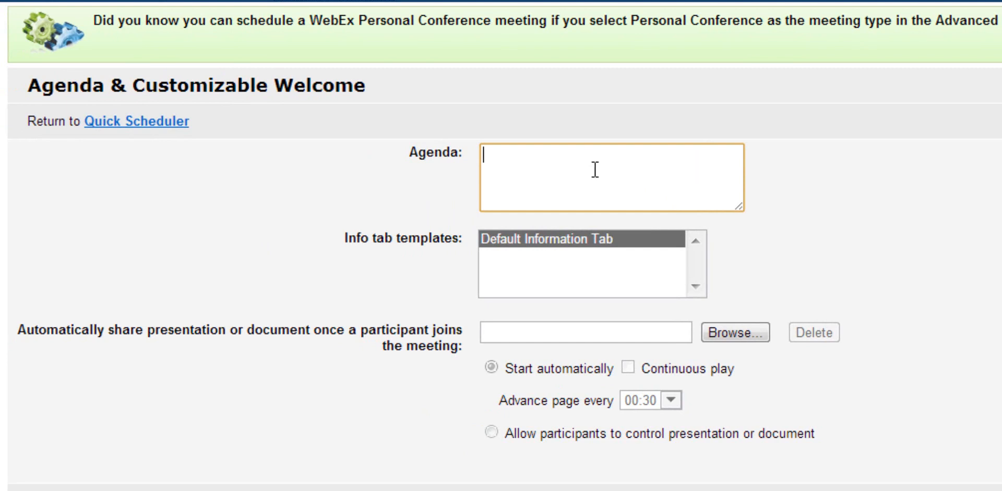
type("team meeting")
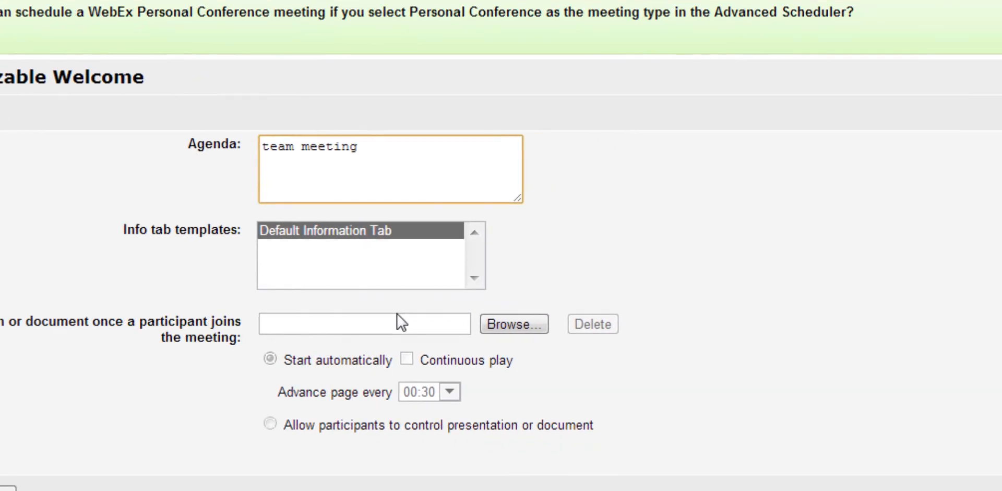
Step: Turn off Notes in the Meeting Options step
left_click(902, 354)
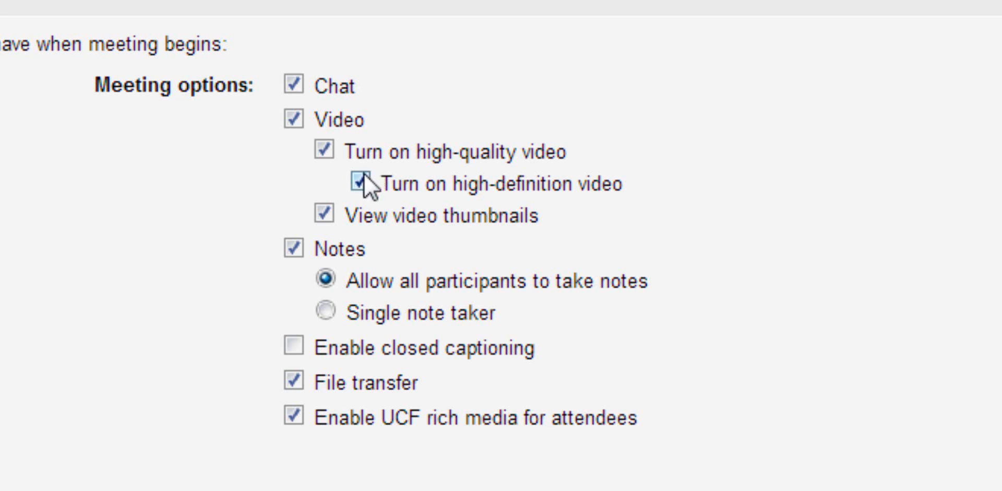
left_click(293, 251)
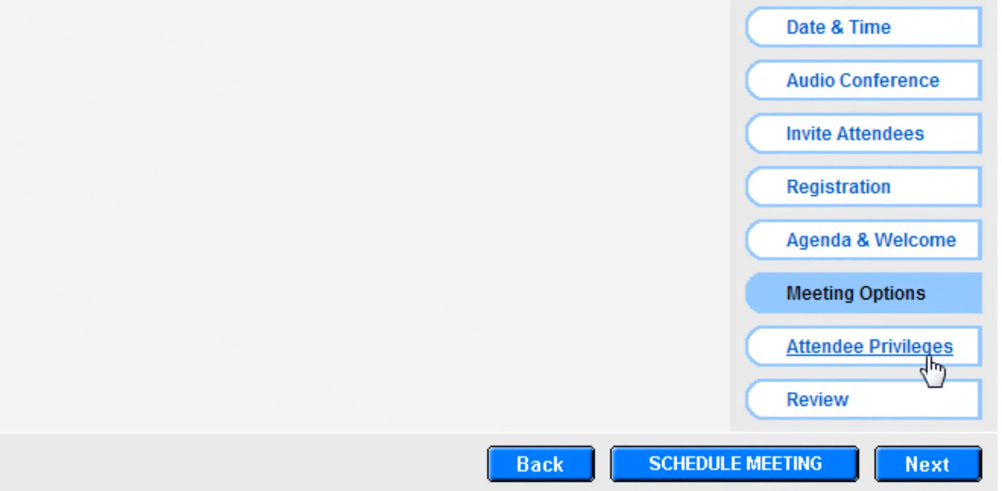
Step: Turn off private chat with Other participants under Attendee Privileges
left_click(862, 359)
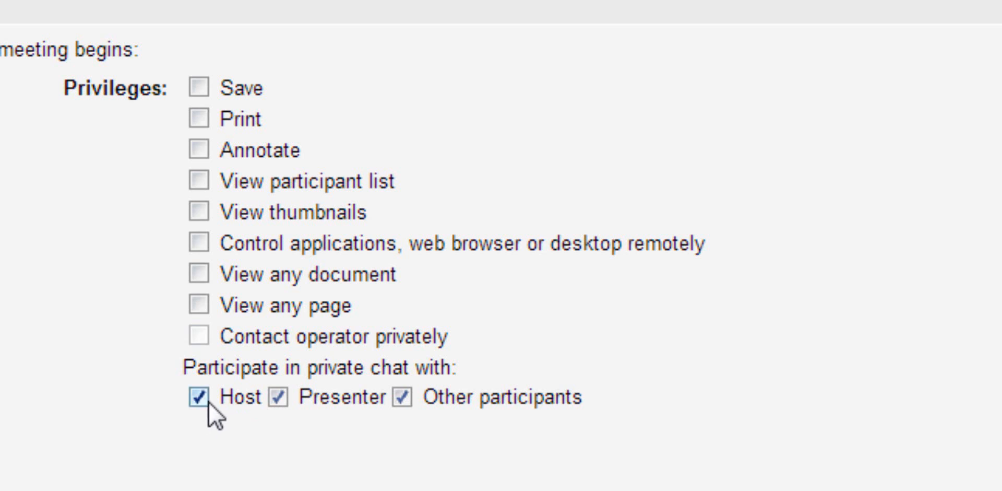
left_click(404, 399)
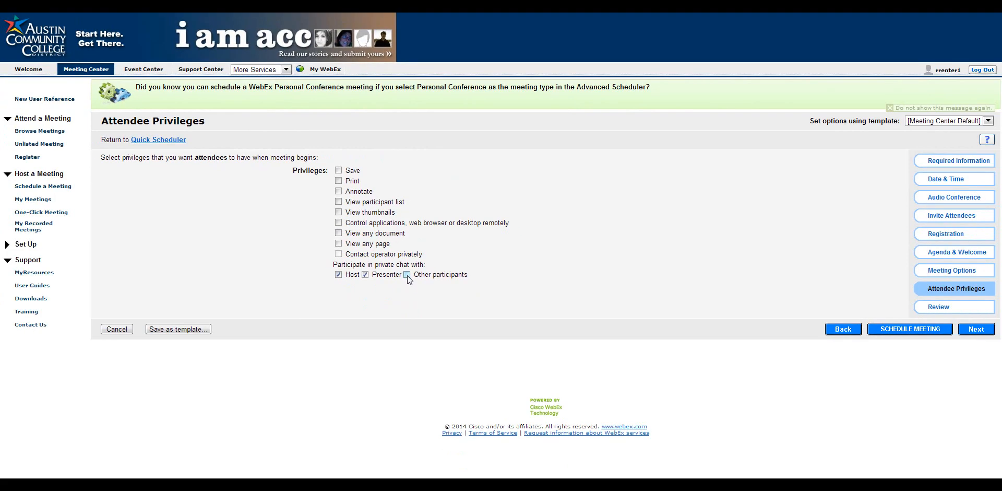
Step: Look over the Review summary and schedule the Team Meeting
left_click(943, 309)
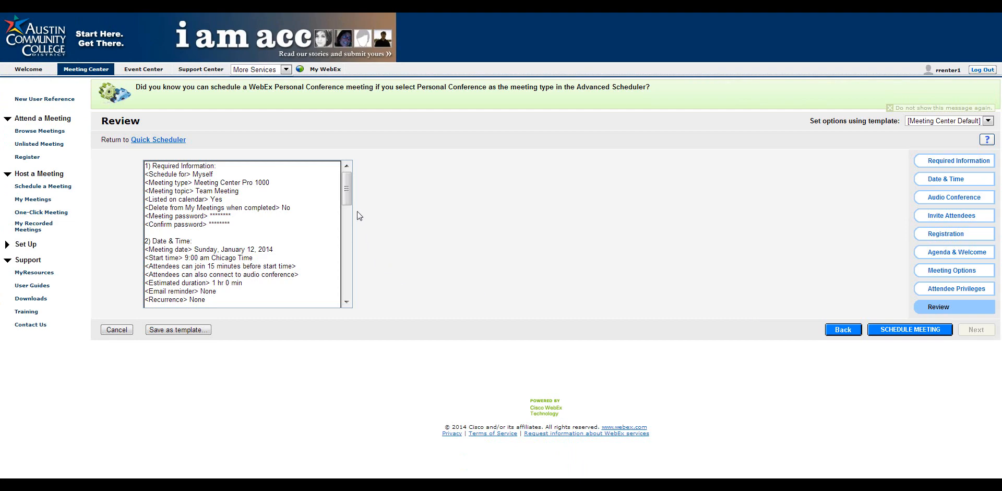
left_click_drag(346, 186, 356, 170)
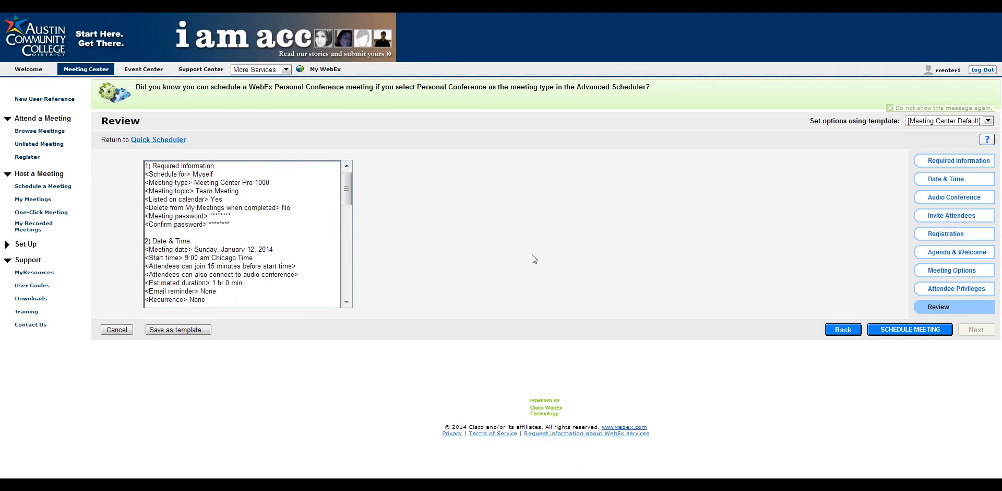
left_click(915, 334)
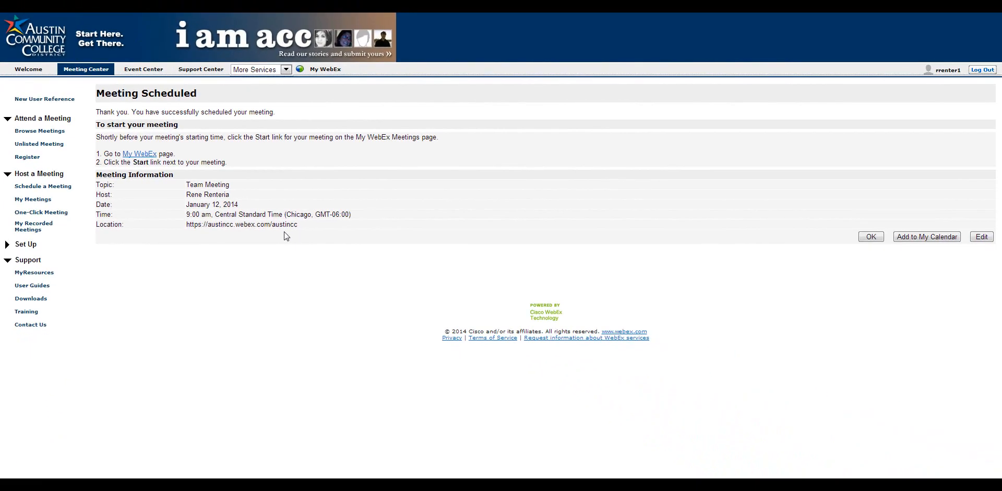
Step: Add the meeting to the calendar, then open Team Meeting's details under My Meetings for January 12
left_click(920, 238)
left_click(48, 201)
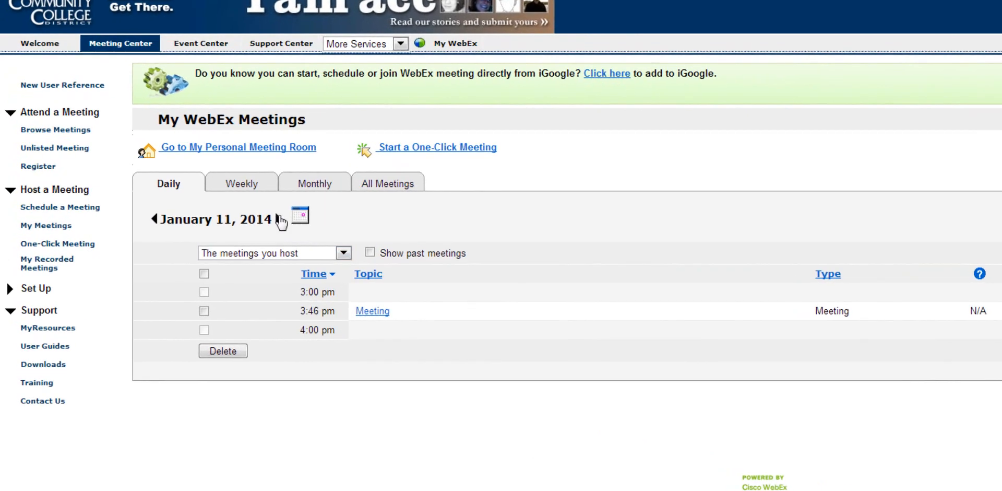
left_click(284, 219)
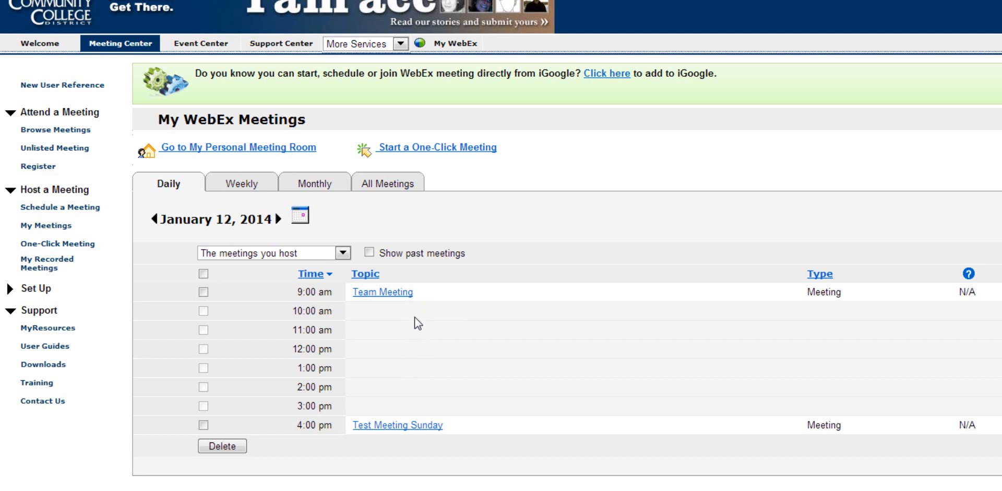
left_click(393, 295)
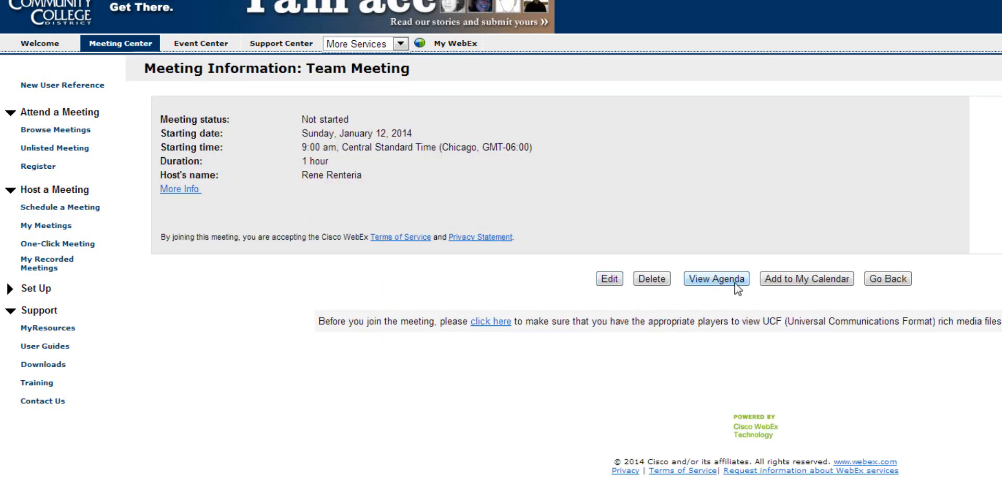
Step: Move the Team Meeting start to 10:00 am and save it, sending the update to no one
left_click(608, 282)
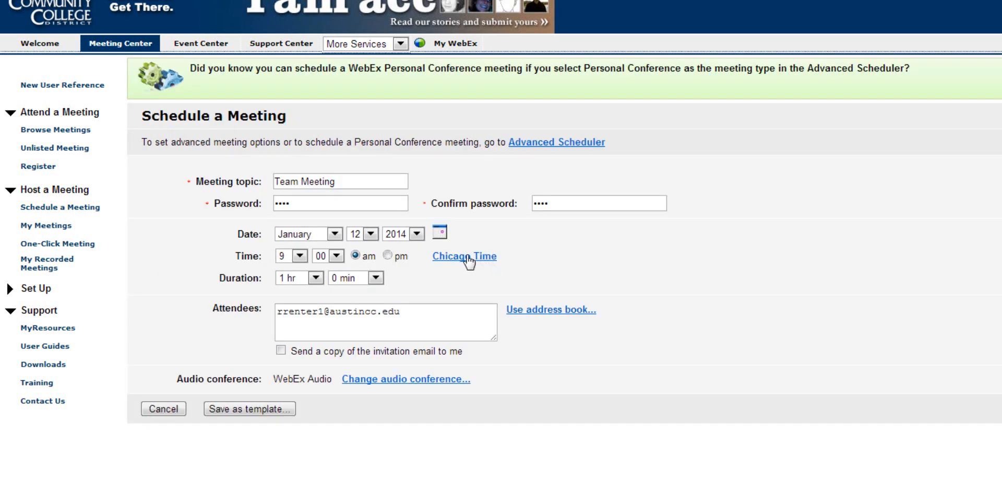
left_click(301, 255)
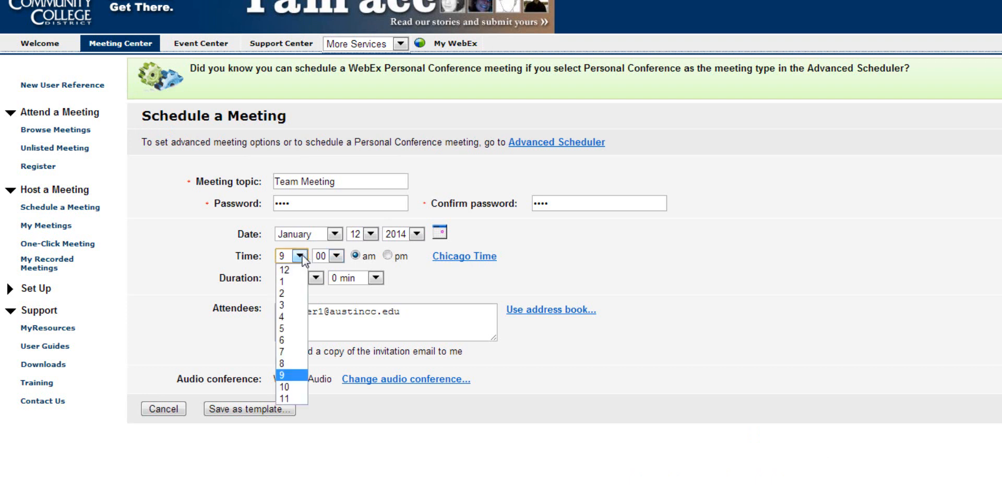
left_click(289, 386)
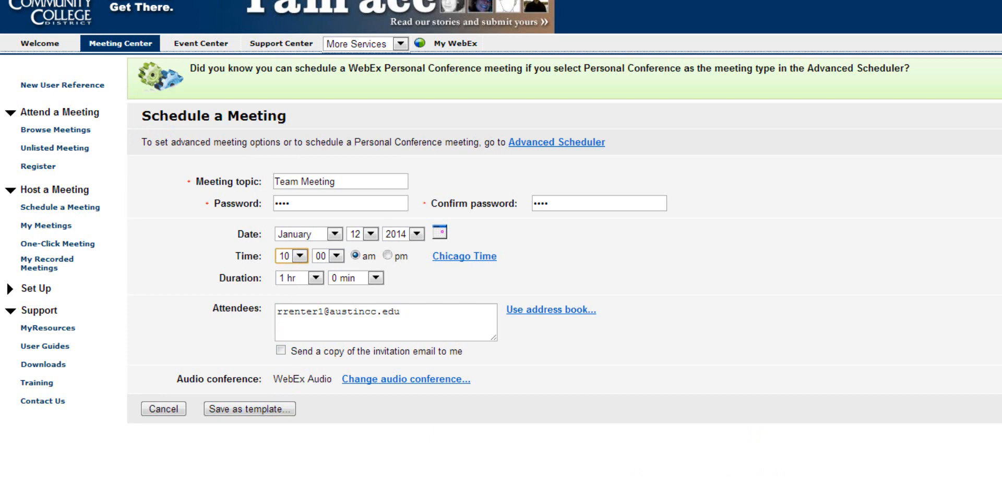
left_click(998, 409)
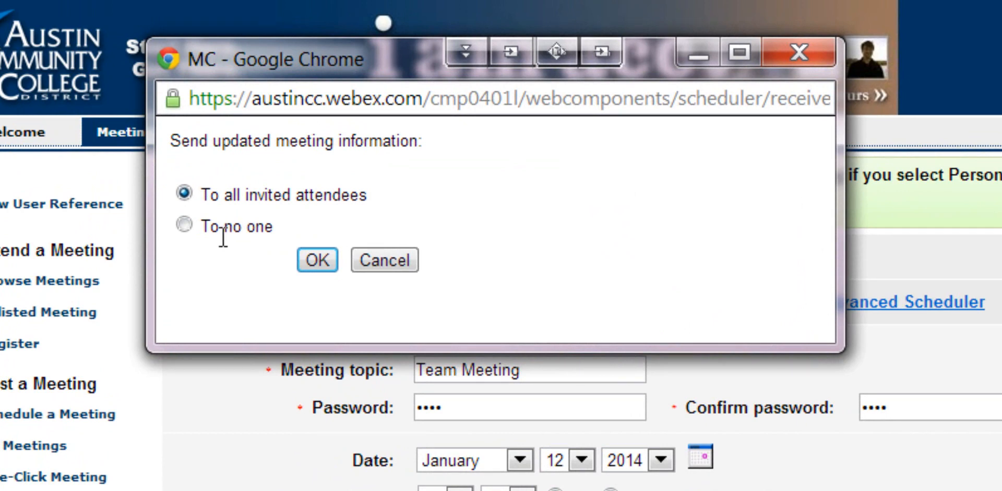
left_click(183, 224)
left_click(320, 263)
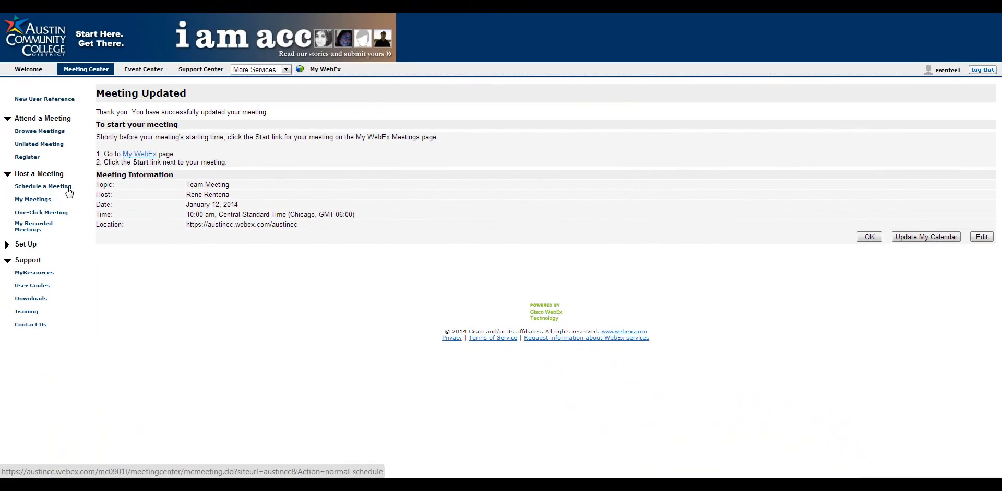
Step: From My Meetings, launch a One-Click Meeting to open the testingtesting meeting room
left_click(43, 201)
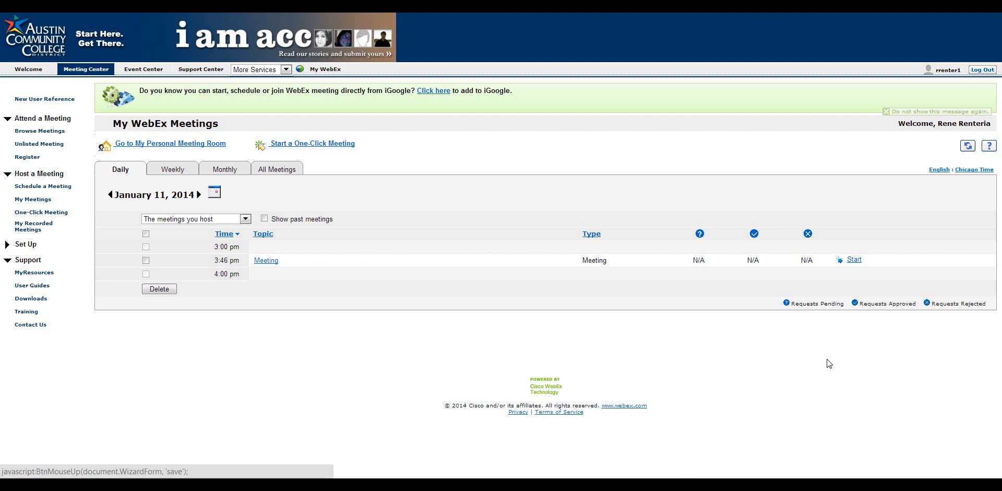
left_click(59, 214)
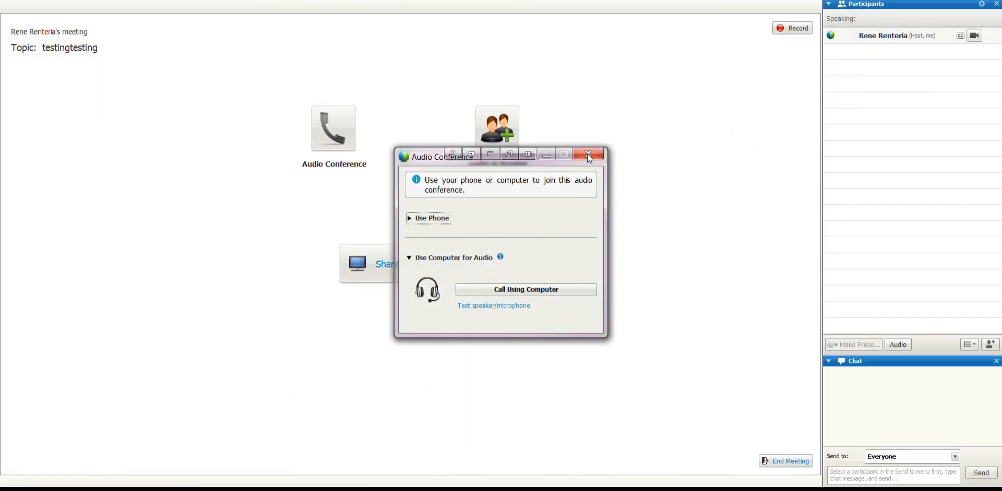
Step: Dismiss the Audio Conference dialog and end the testingtesting meeting for everyone via File > End Meeting
left_click(588, 154)
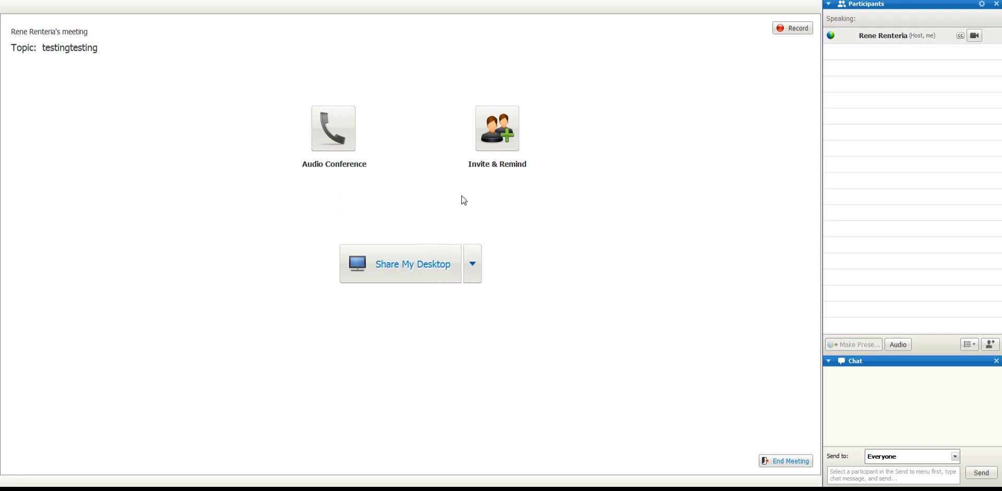
key("alt+f")
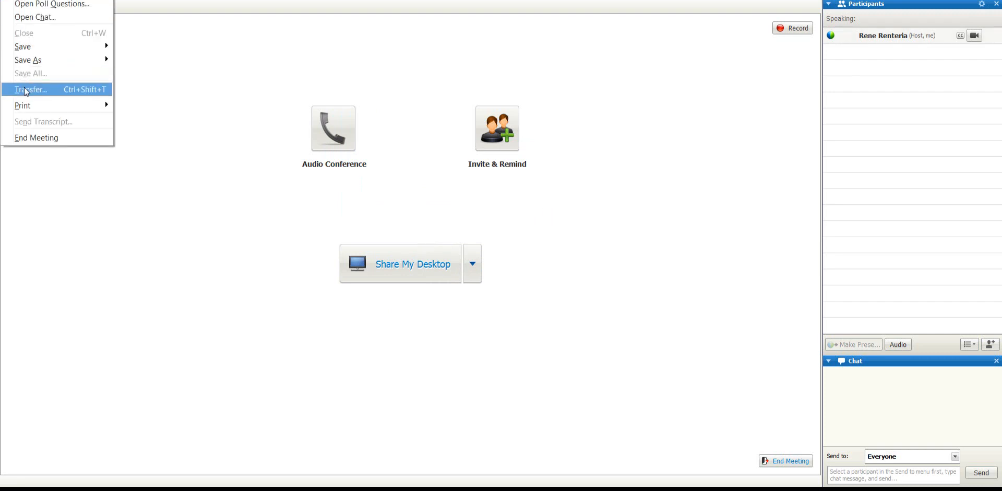
left_click(33, 138)
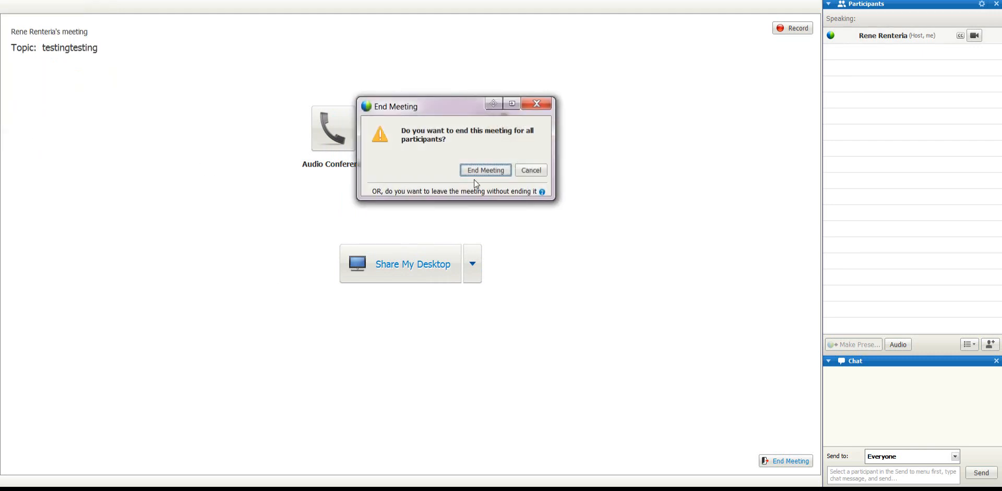
left_click(489, 171)
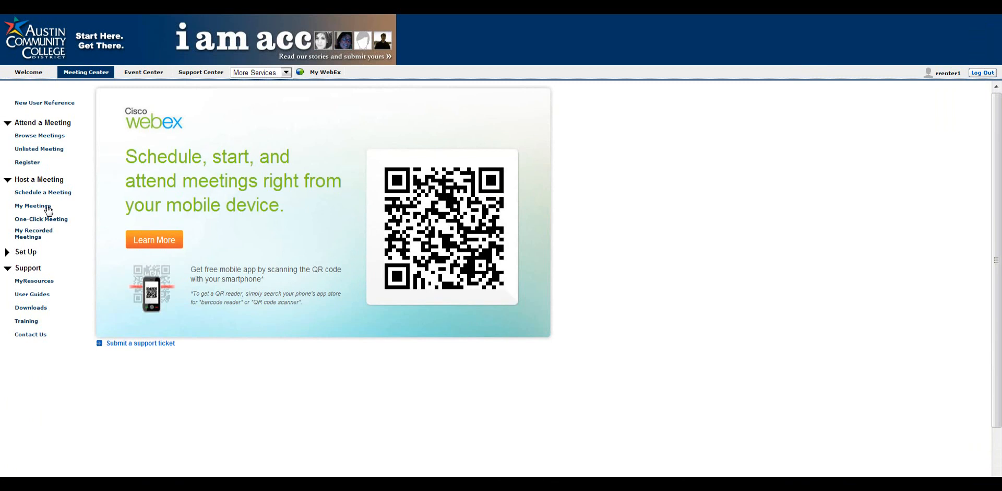
Step: Open My Recorded Meetings from My Meetings to list the 7 recordings
left_click(50, 210)
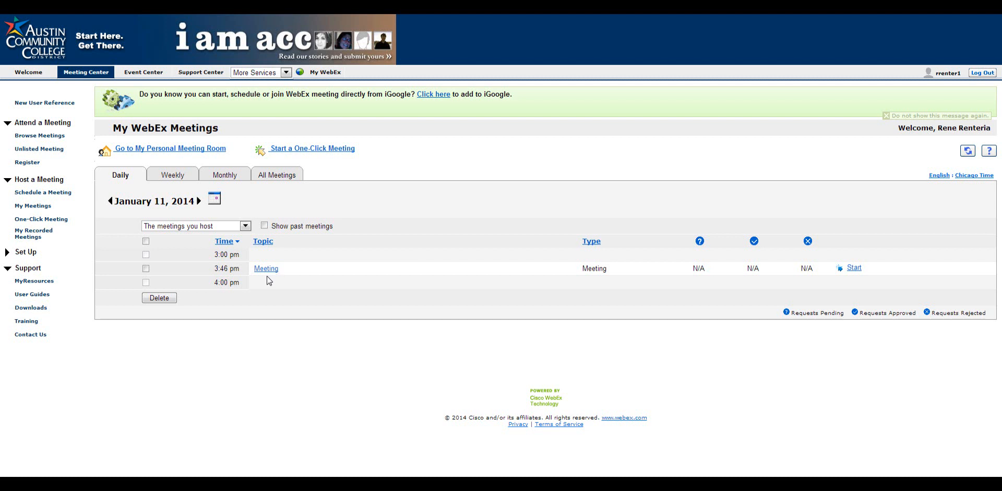
left_click(47, 234)
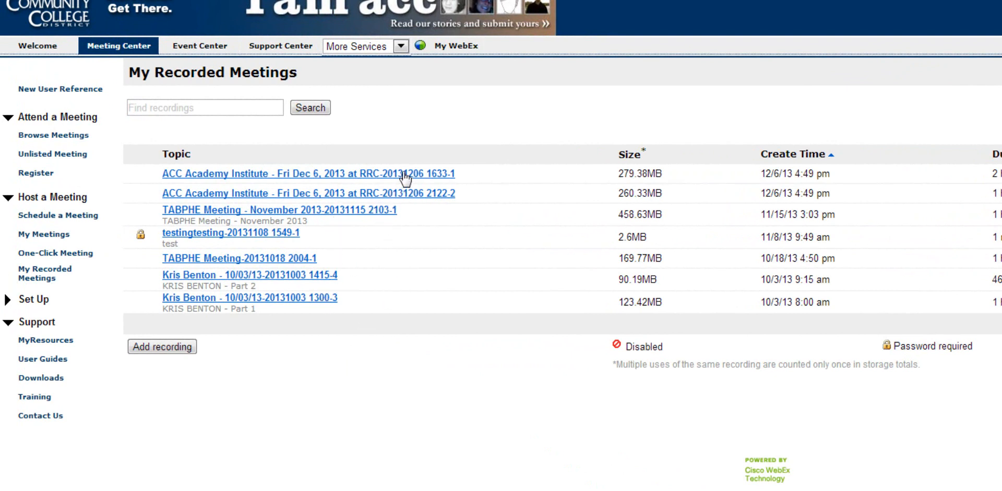
Step: View the Recording Information for the 90.19MB October recording, then return to My Meetings
left_click(327, 282)
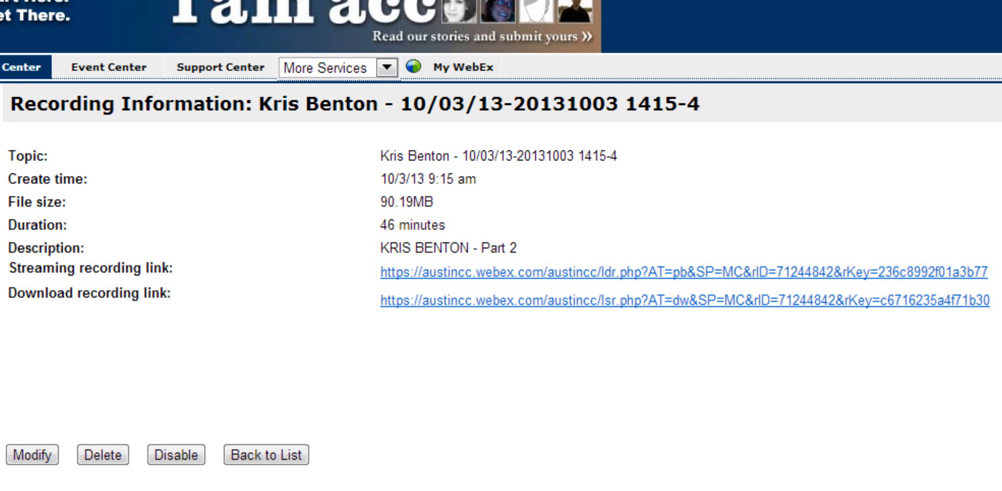
left_click(40, 208)
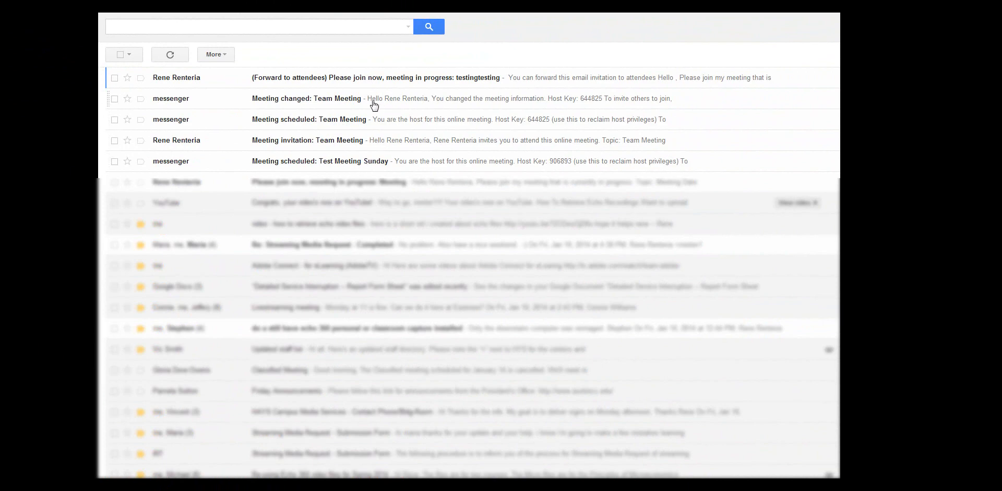
Step: Open the 'Meeting invitation: Team Meeting' email and skim through its contents
left_click(349, 141)
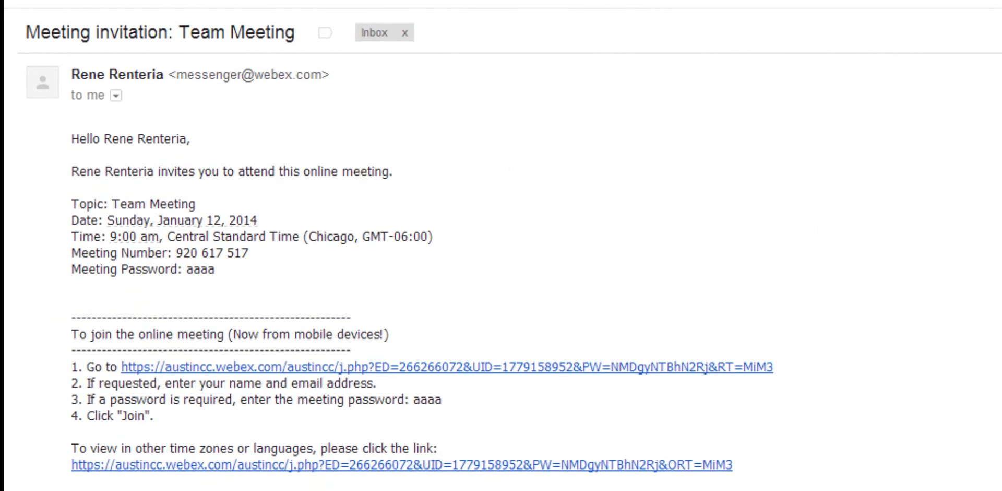
scroll(501, 249, "down", 2)
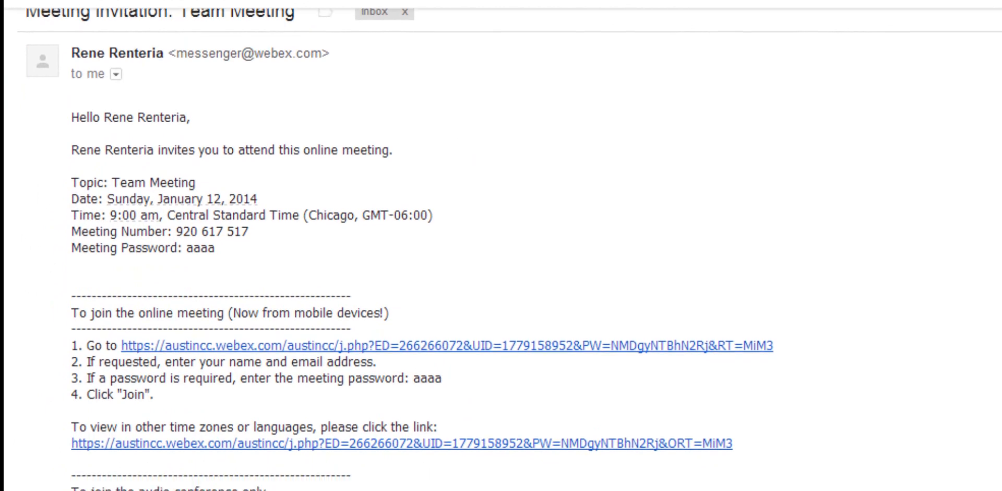
scroll(501, 249, "down", 3)
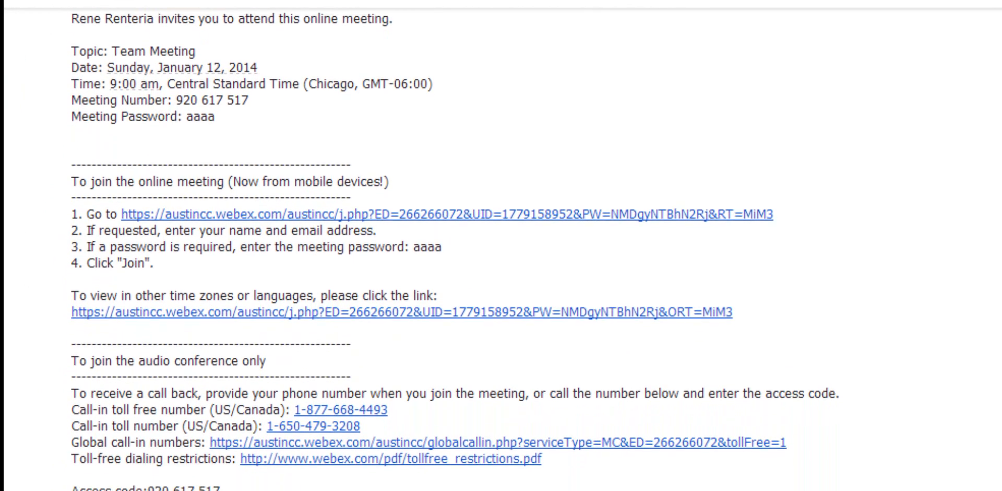
scroll(501, 249, "down", 2)
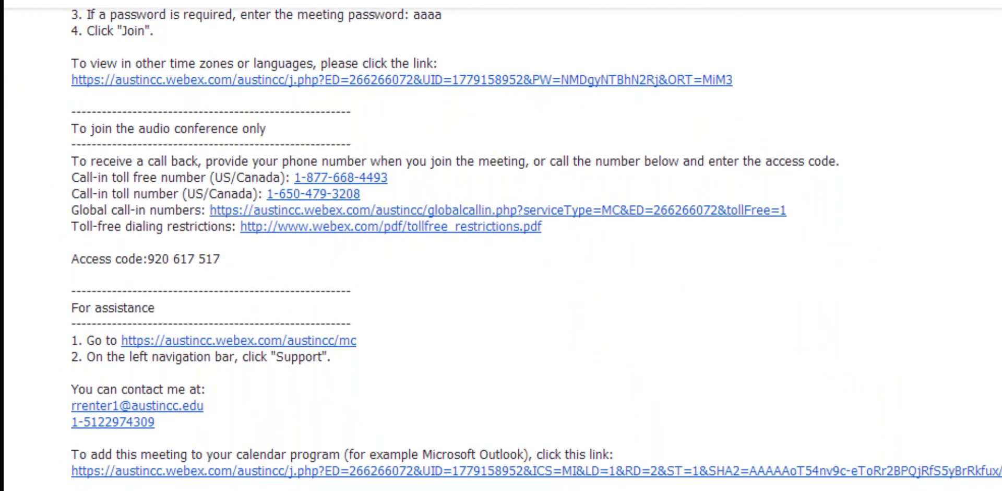
scroll(501, 249, "up", 4)
scroll(501, 249, "up", 4)
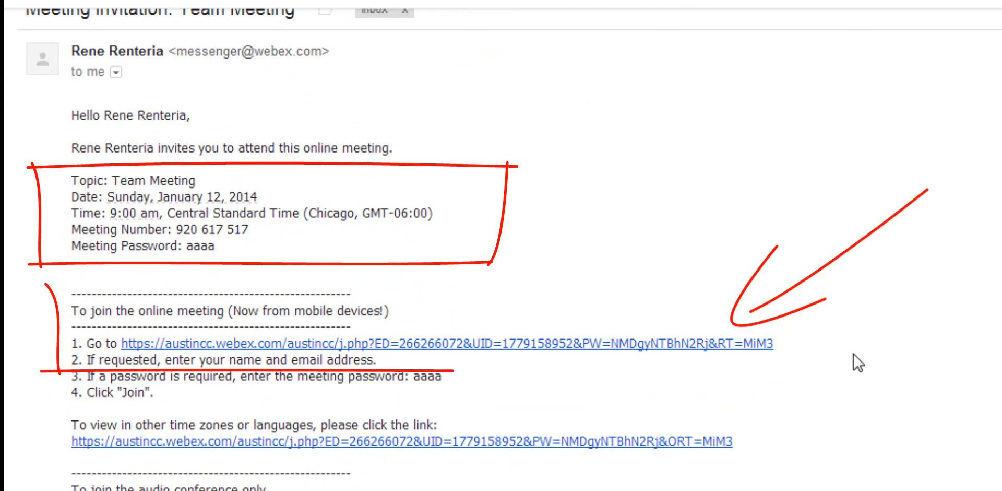
Step: Highlight the join link line and name-entry step in the invitation
left_click_drag(744, 367, 685, 333)
left_click(737, 375)
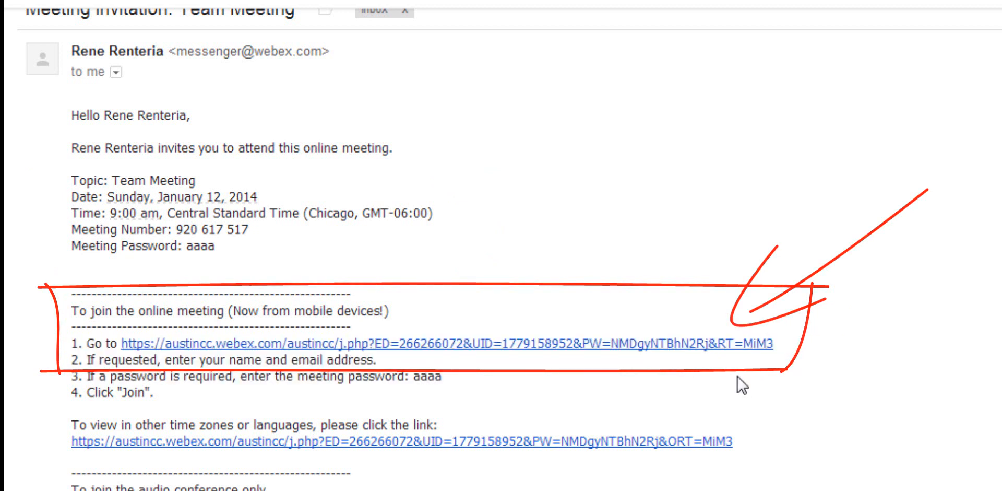
left_click_drag(786, 342, 81, 344)
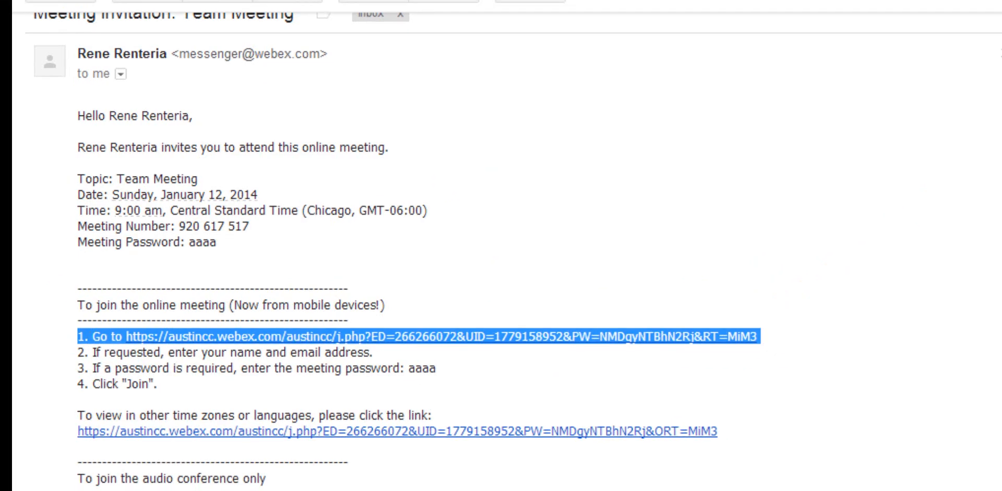
left_click(851, 420)
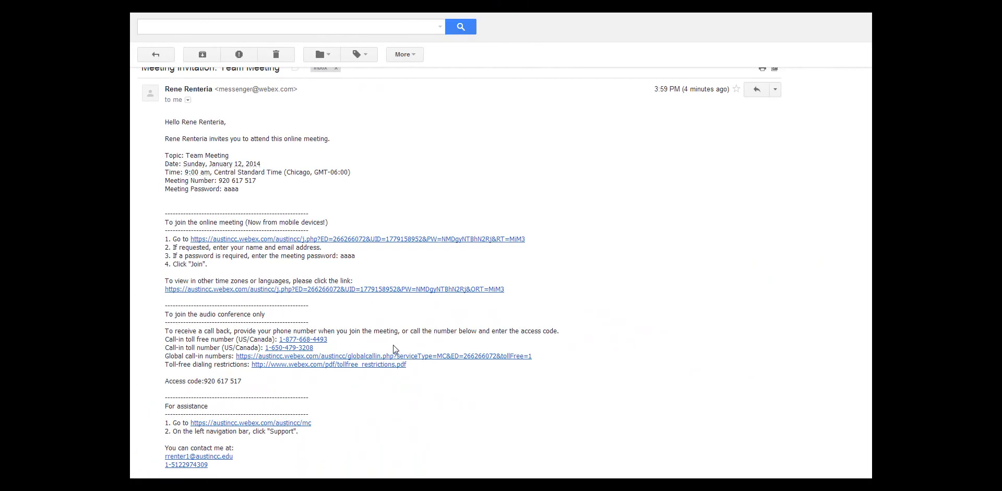
Step: Highlight the UCF playback requirements paragraph further down the invitation
scroll(394, 347, "down", 3)
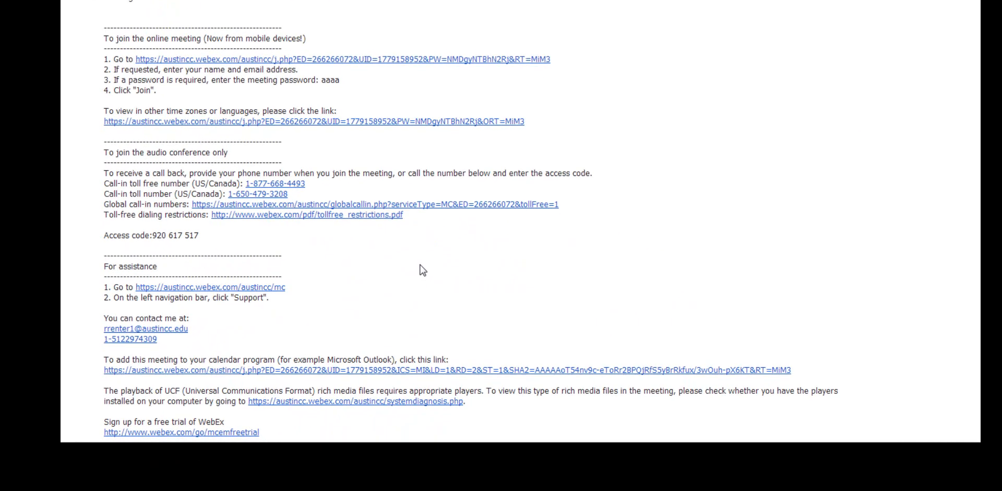
scroll(425, 241, "down", 5)
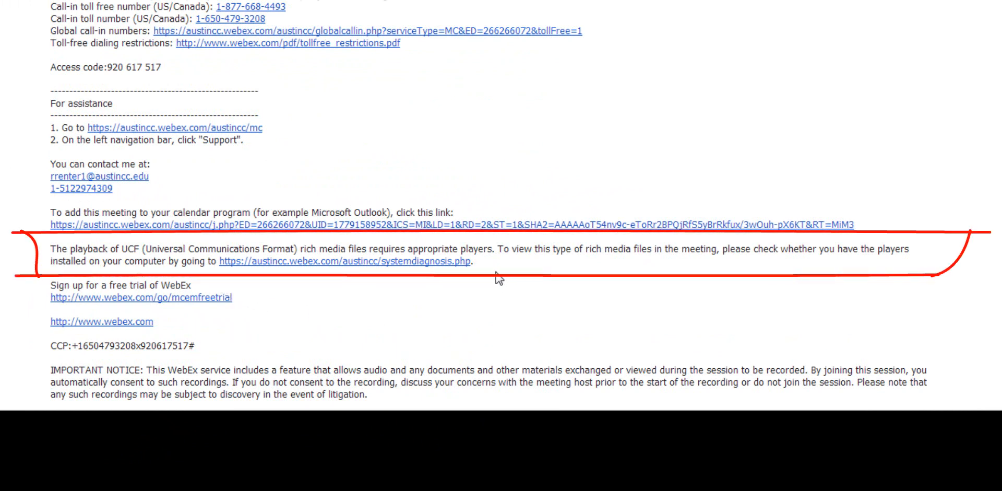
left_click_drag(314, 279, 43, 257)
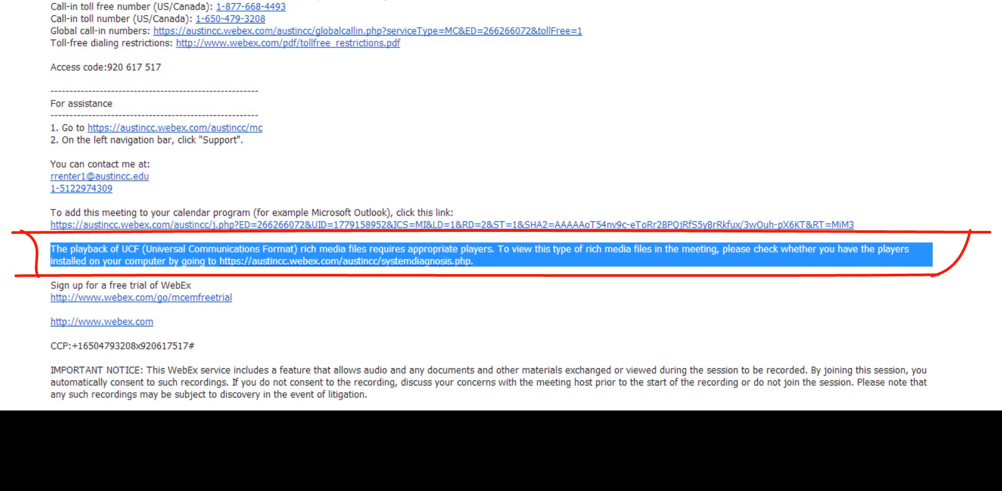
left_click(439, 292)
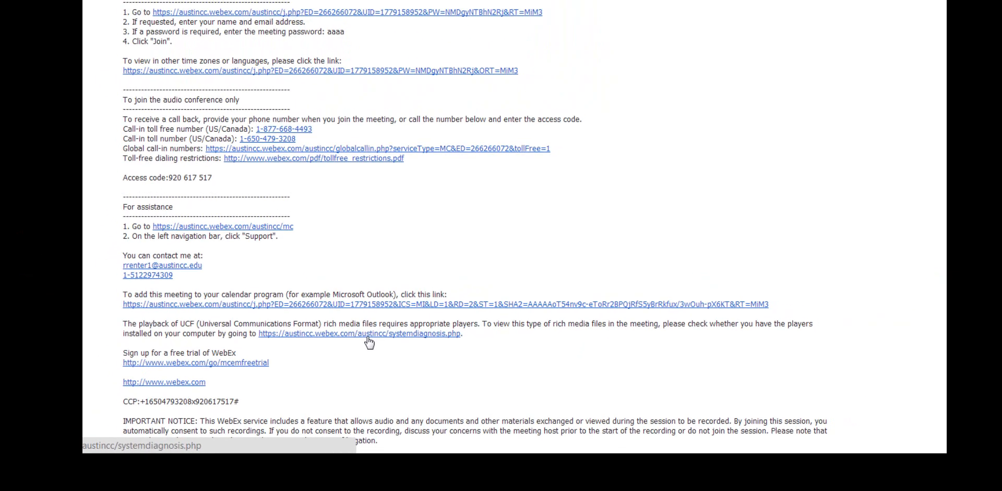
scroll(510, 358, "up", 5)
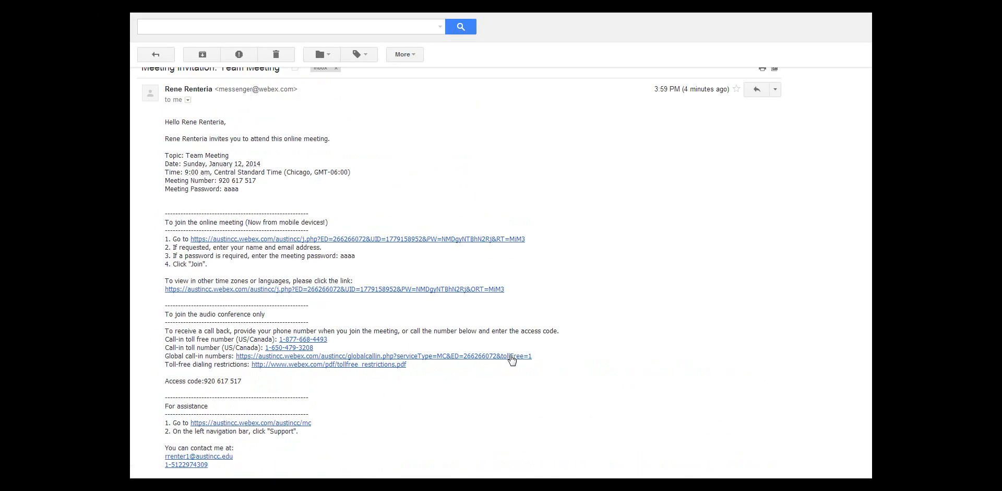